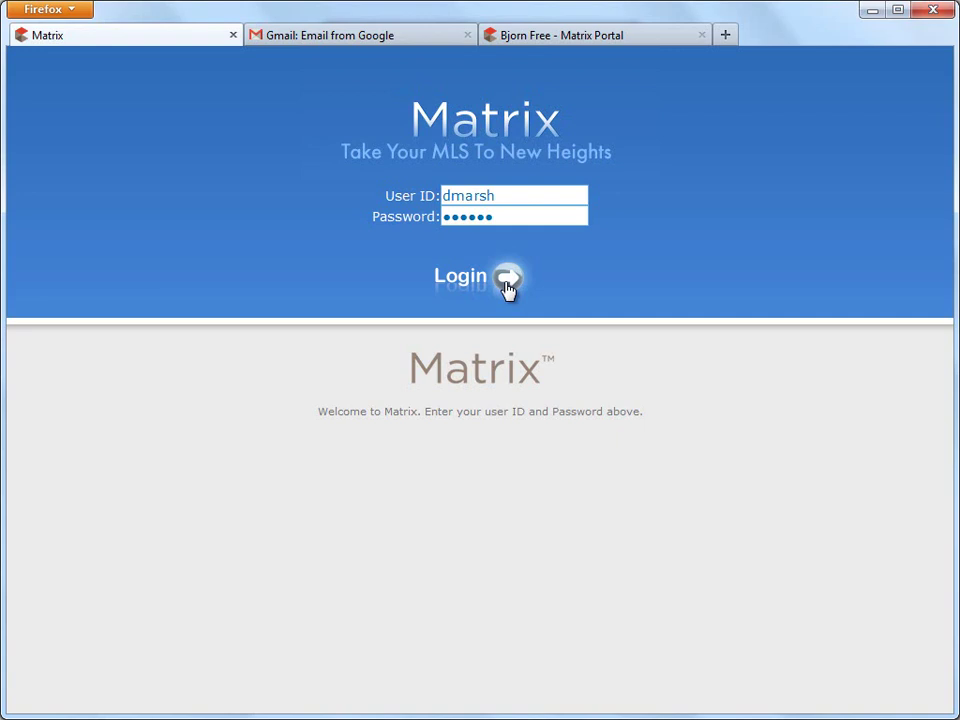
Log in with the filled-in credentials and reopen the recent search for active, sold or expired single-family listings
left_click(507, 285)
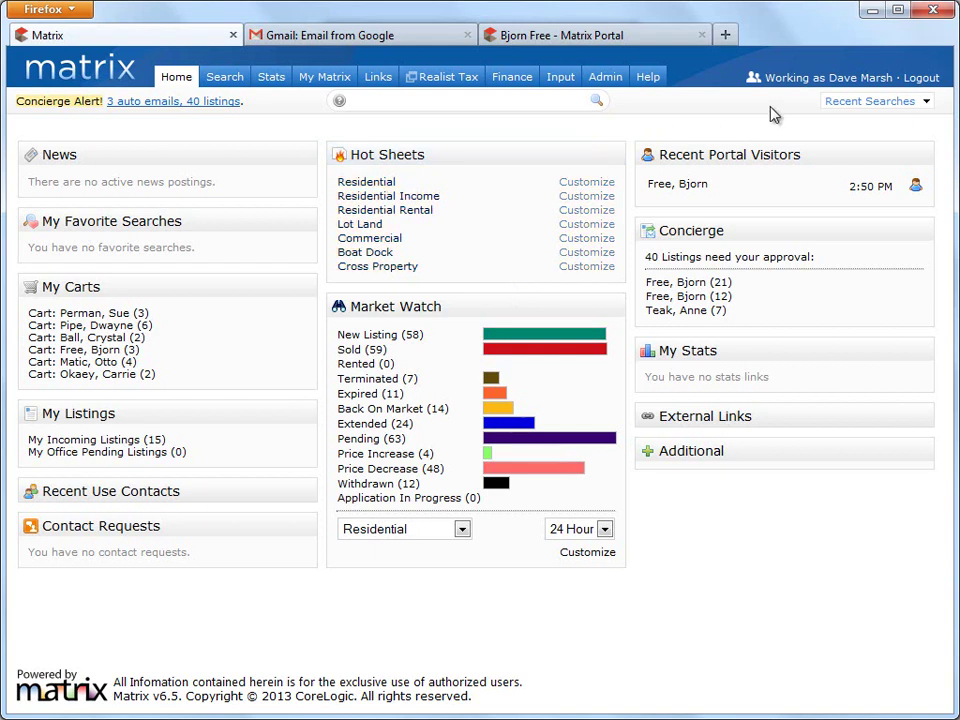
left_click(836, 104)
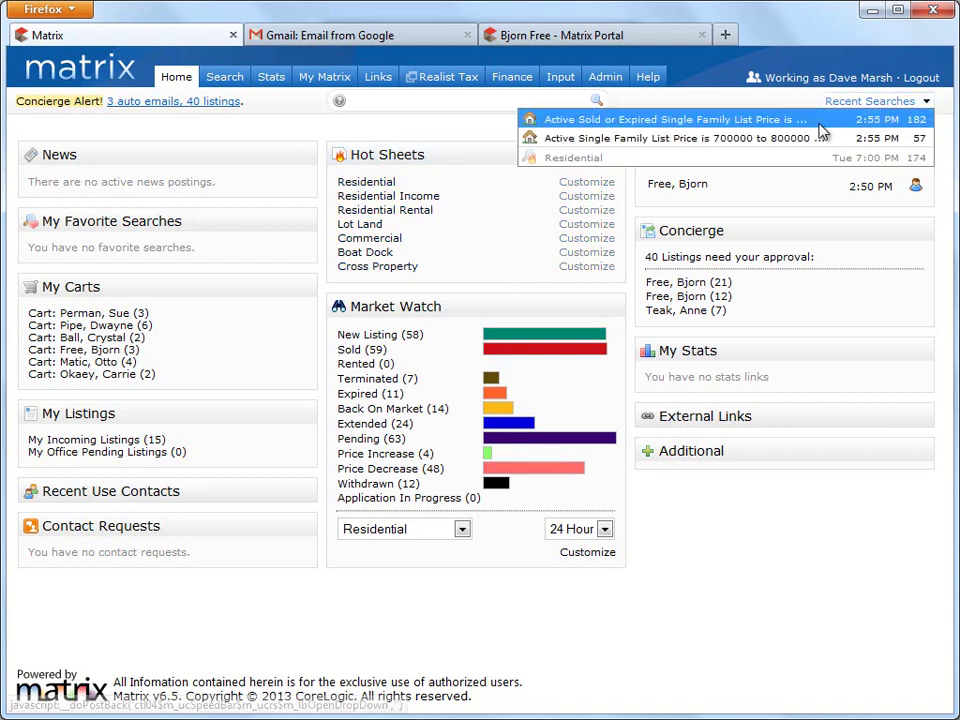
left_click(821, 121)
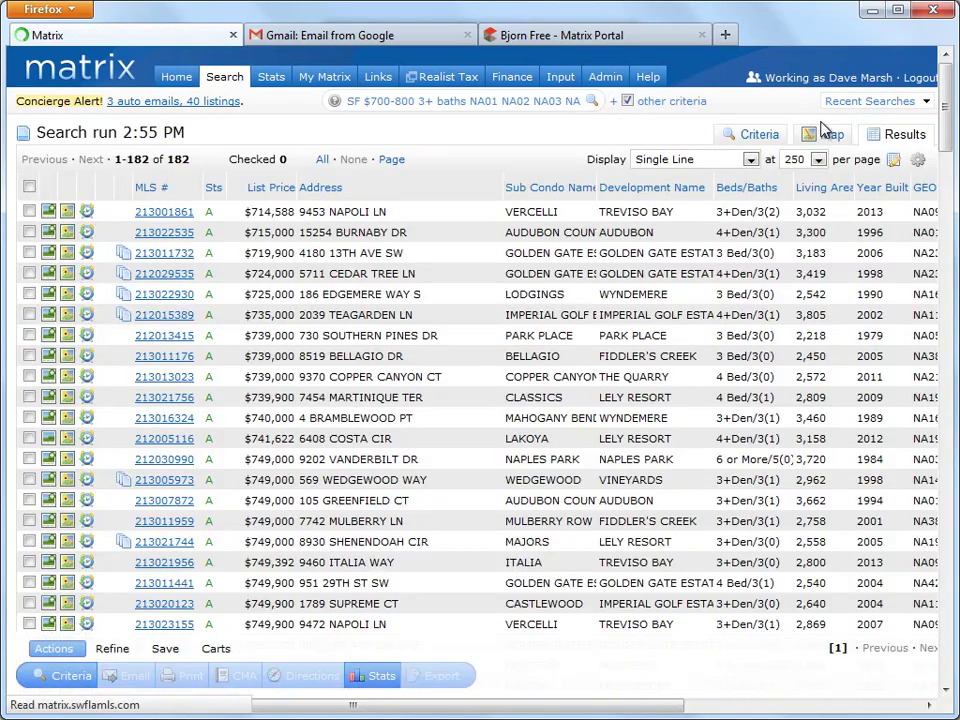
Start a CMA from six listings: active ones in The Quarry and Lely Resort, two sold in Olde Cypress, expired ones in Imperial Golf and Audubon
left_click(29, 376)
left_click(29, 397)
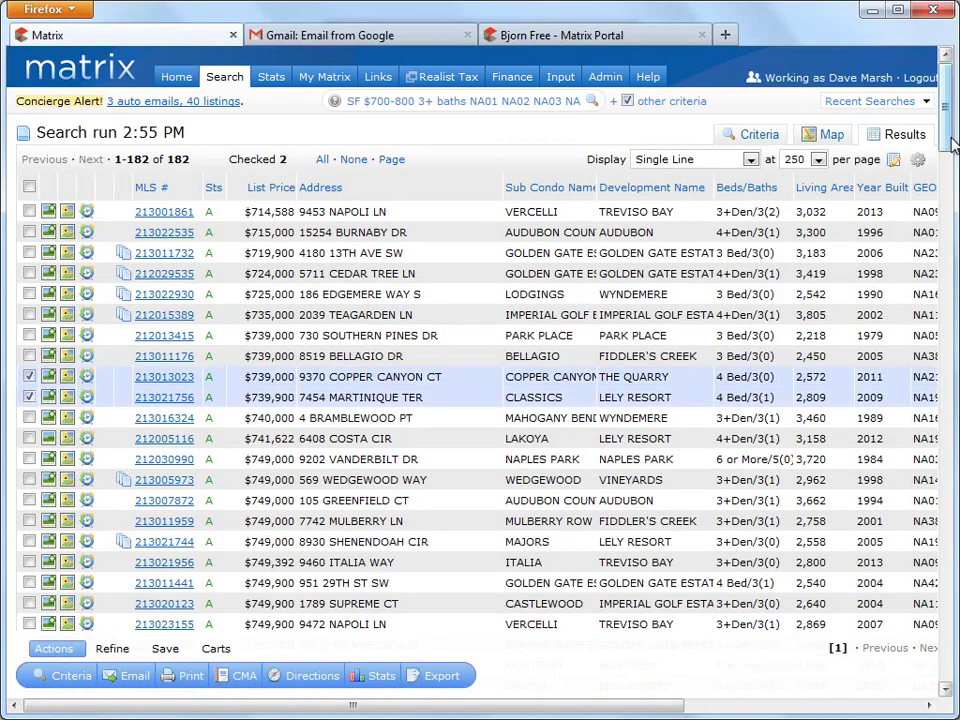
scroll(936, 231, "down", 20)
scroll(935, 348, "down", 1)
left_click(29, 402)
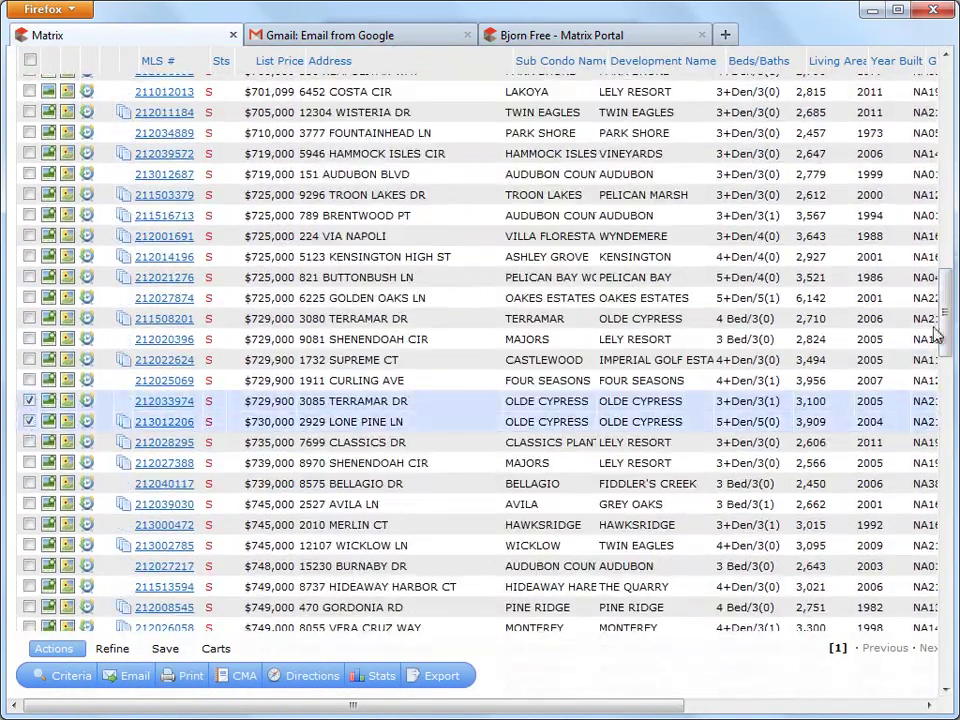
scroll(940, 340, "down", 8)
scroll(935, 455, "down", 5)
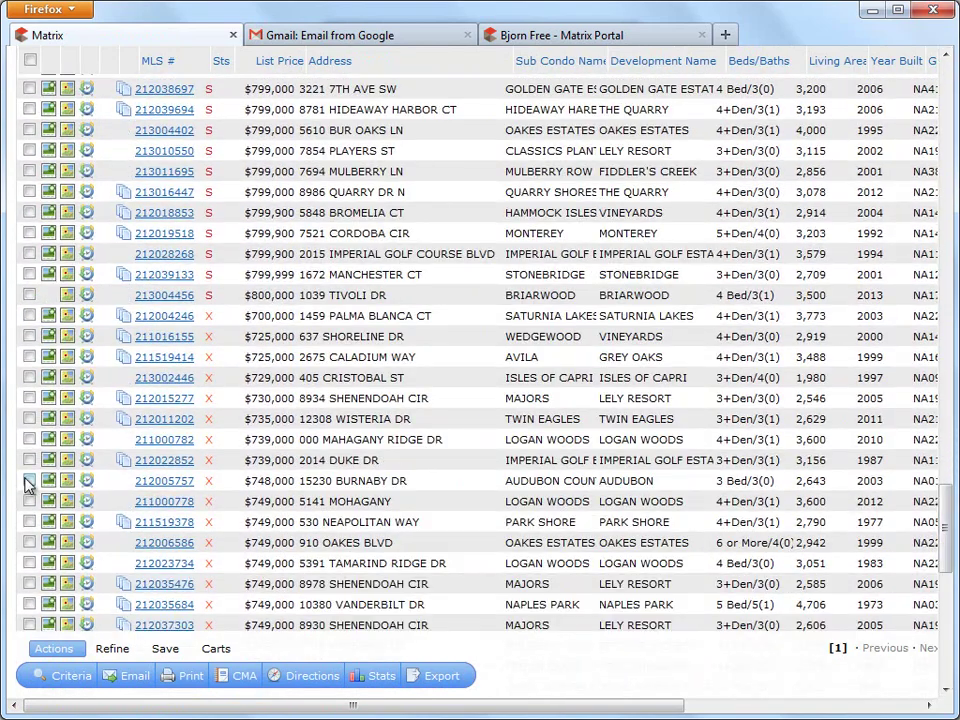
left_click(29, 460)
left_click(29, 480)
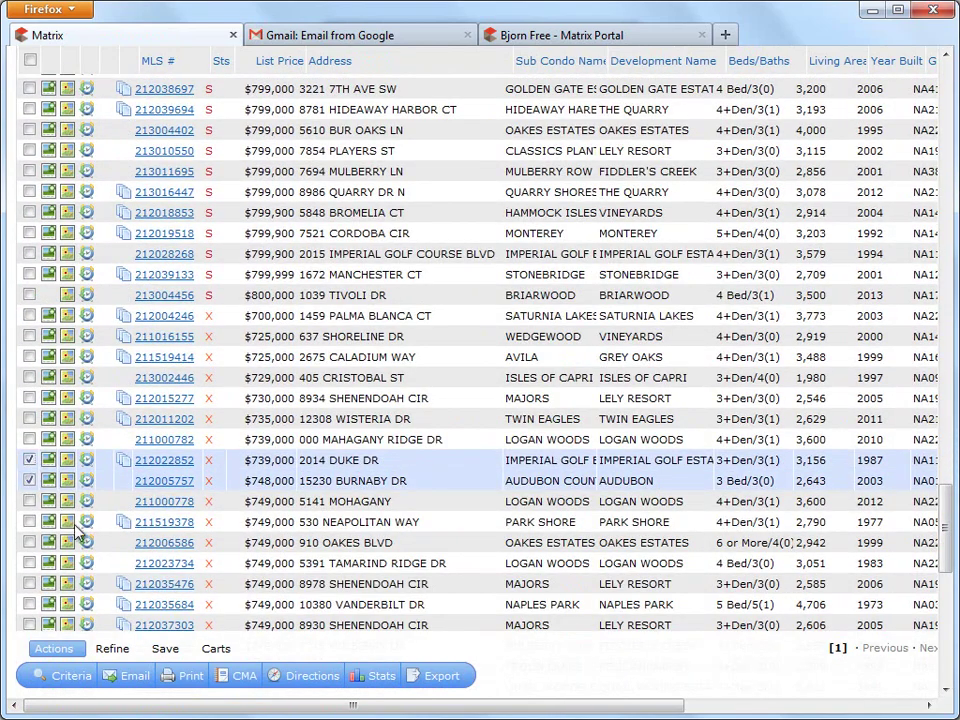
left_click(241, 677)
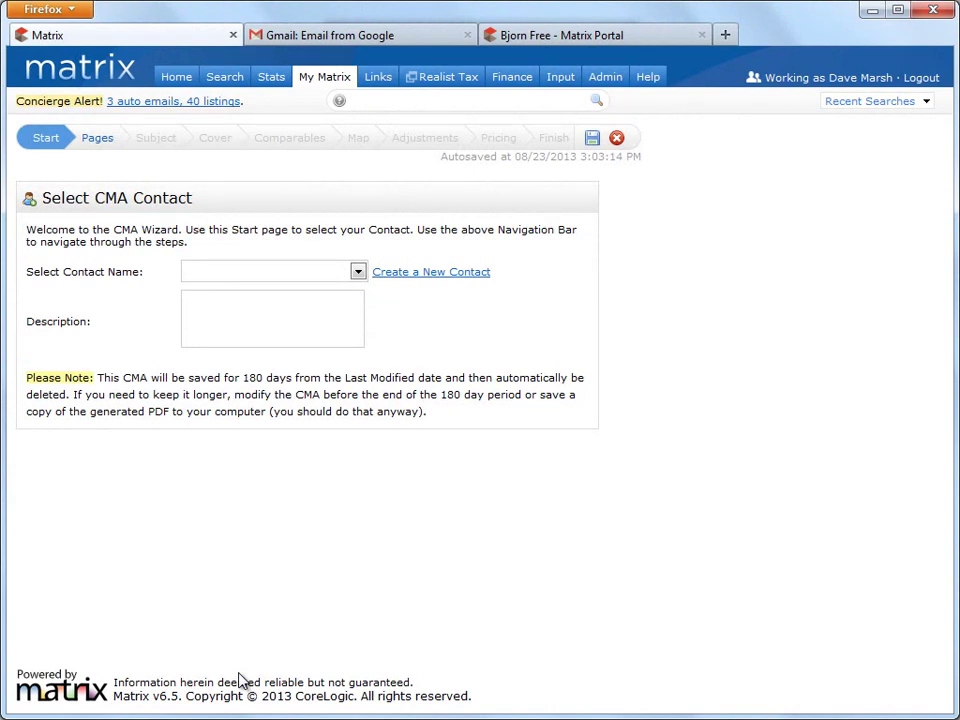
Start a new CMA from the saved CMAs list and assign the existing client, second in the contact list, to it
mouse_move(313, 88)
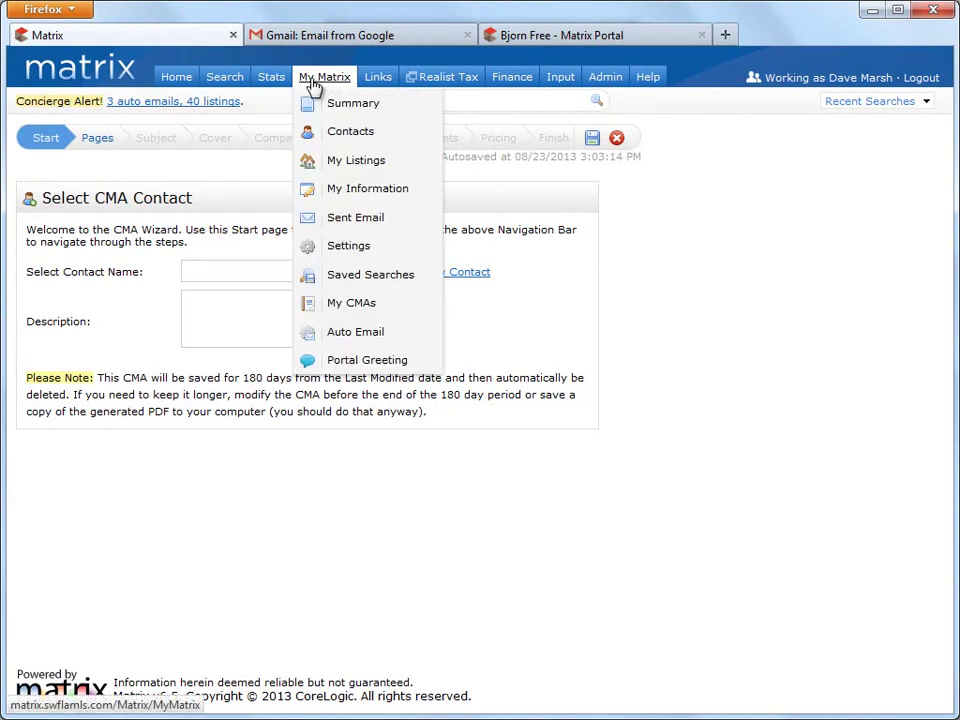
left_click(341, 306)
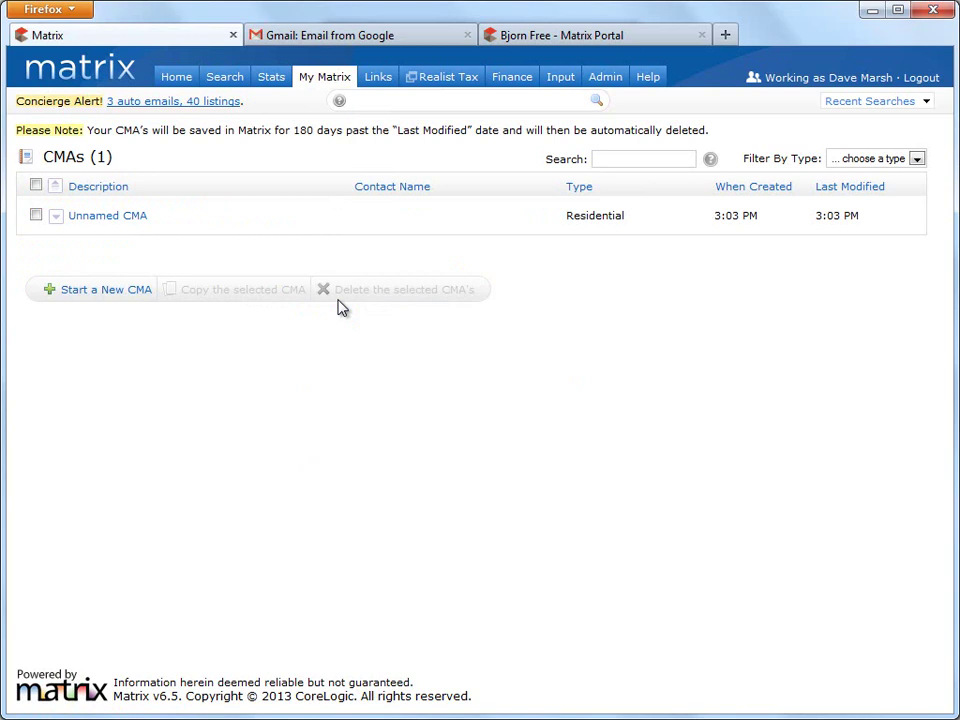
left_click(139, 292)
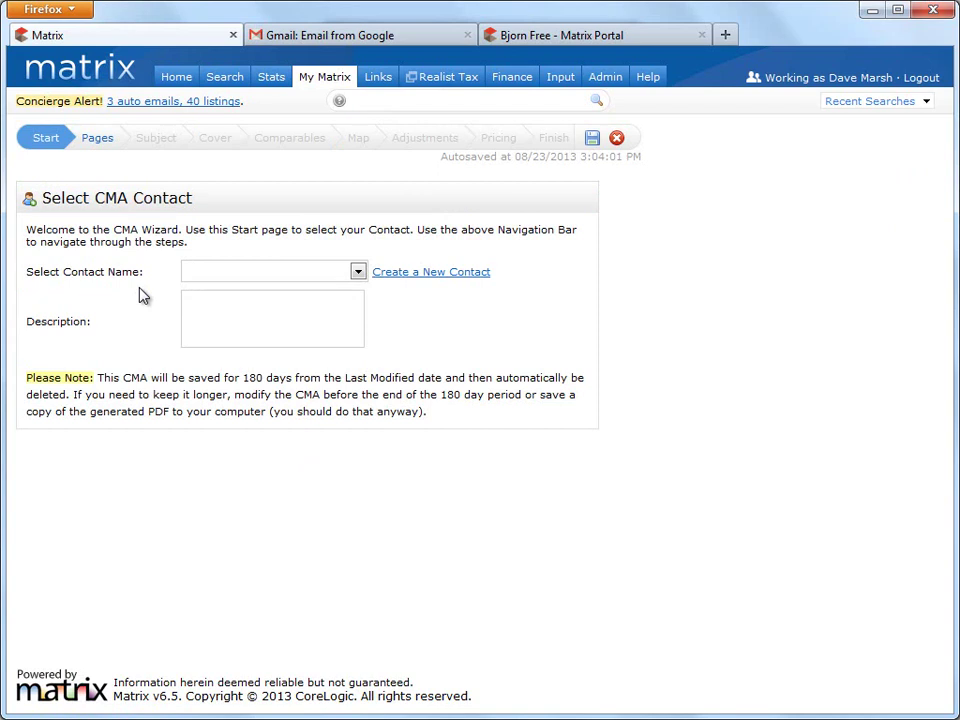
left_click(357, 272)
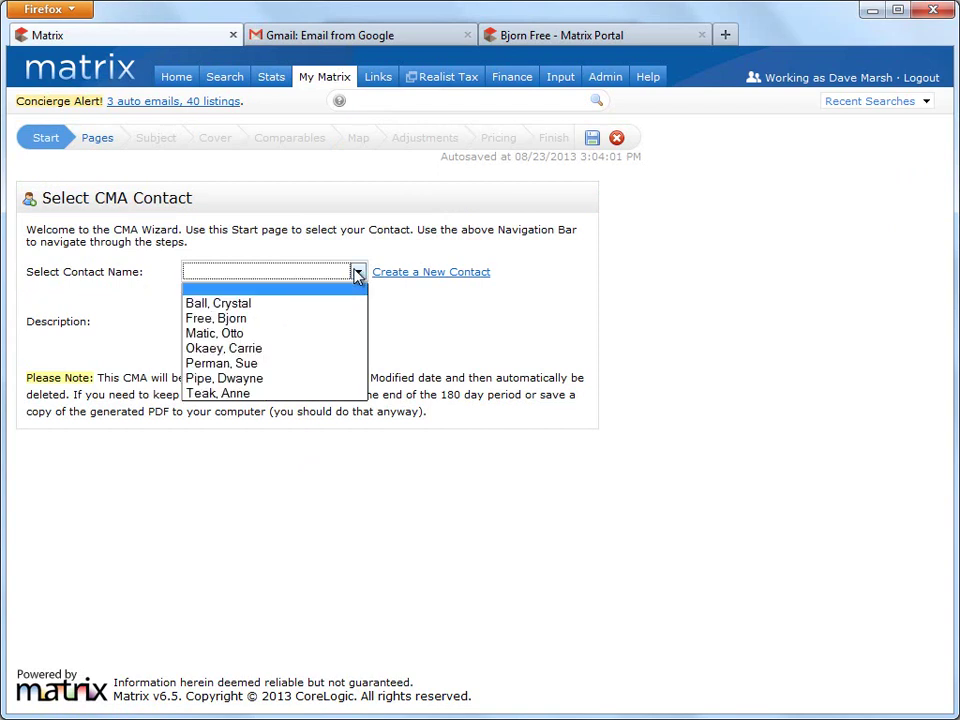
left_click(325, 319)
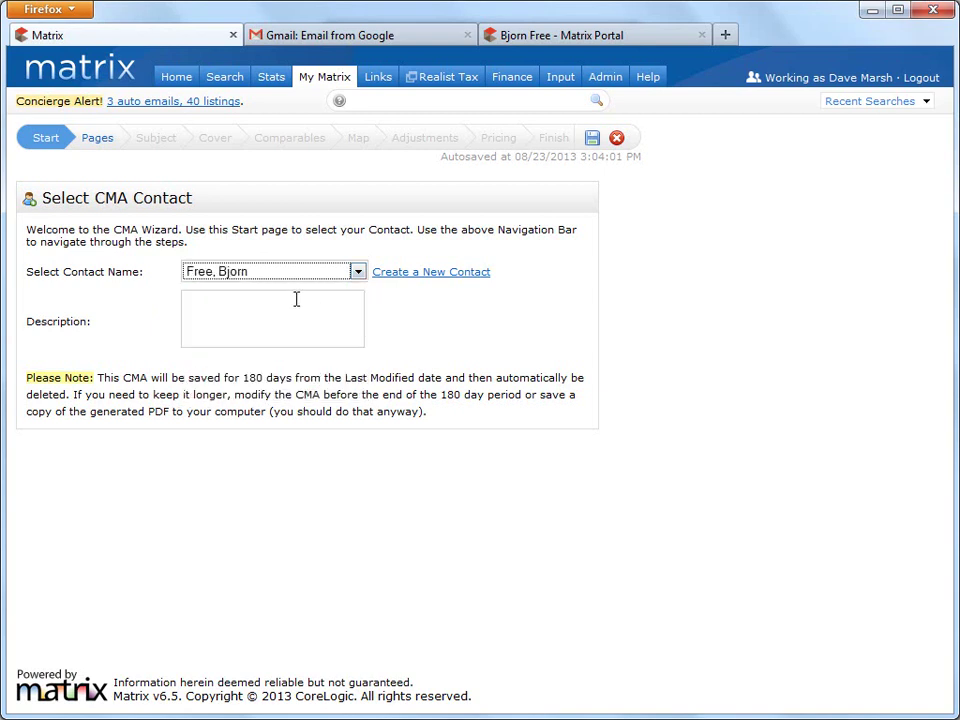
Go to the CMA's Pages stage and expand the Map, Static, Comparables, Subject/Adjustments and Cover groups of available pages
left_click(104, 140)
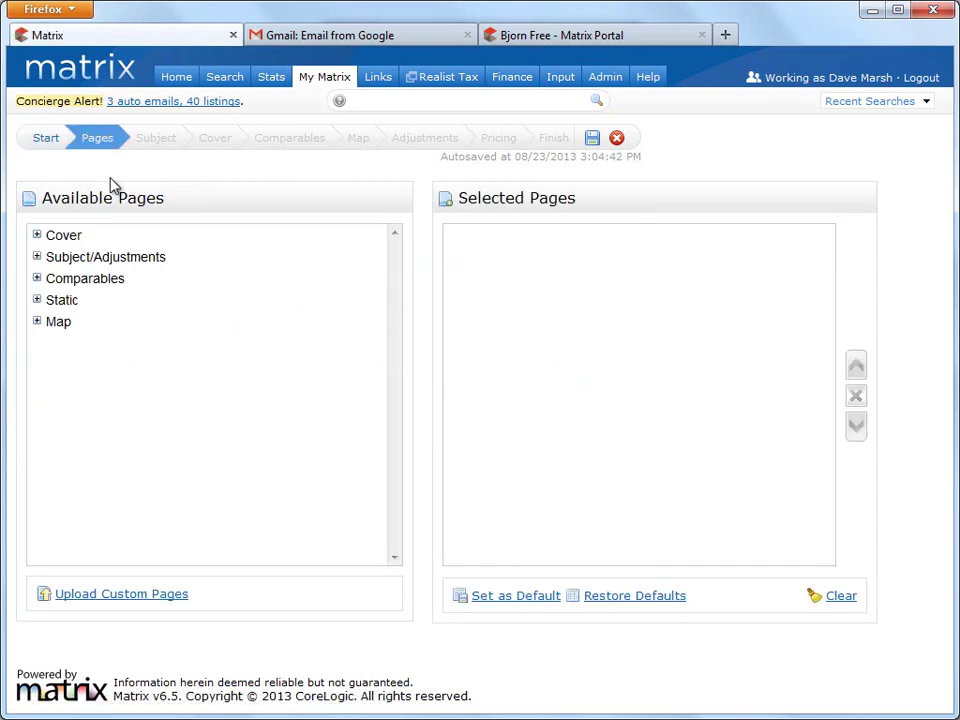
left_click(37, 320)
left_click(37, 300)
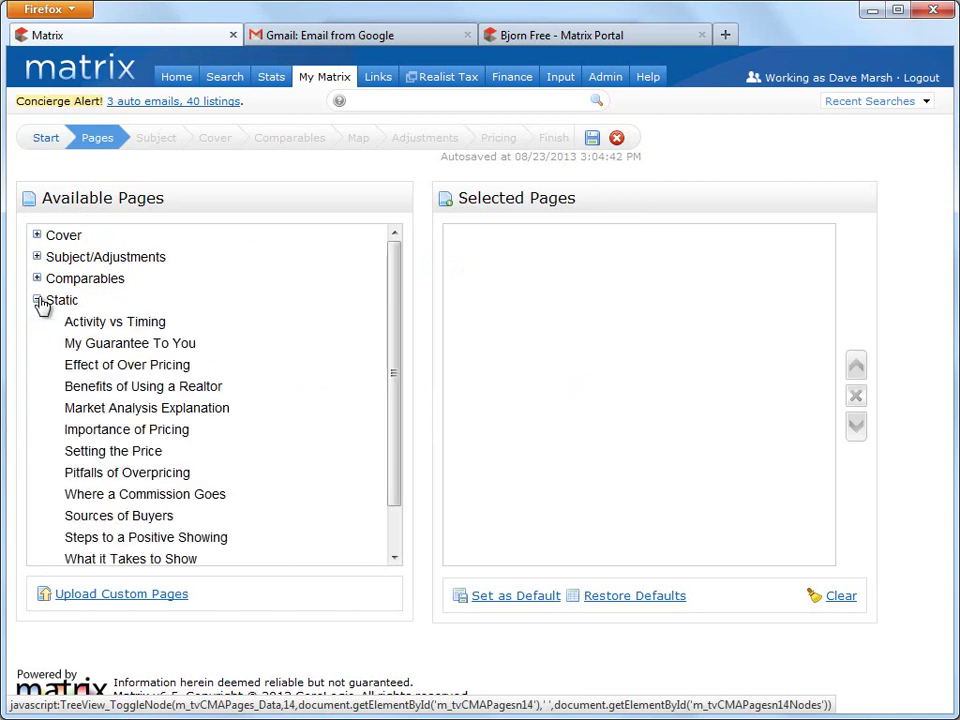
left_click(38, 281)
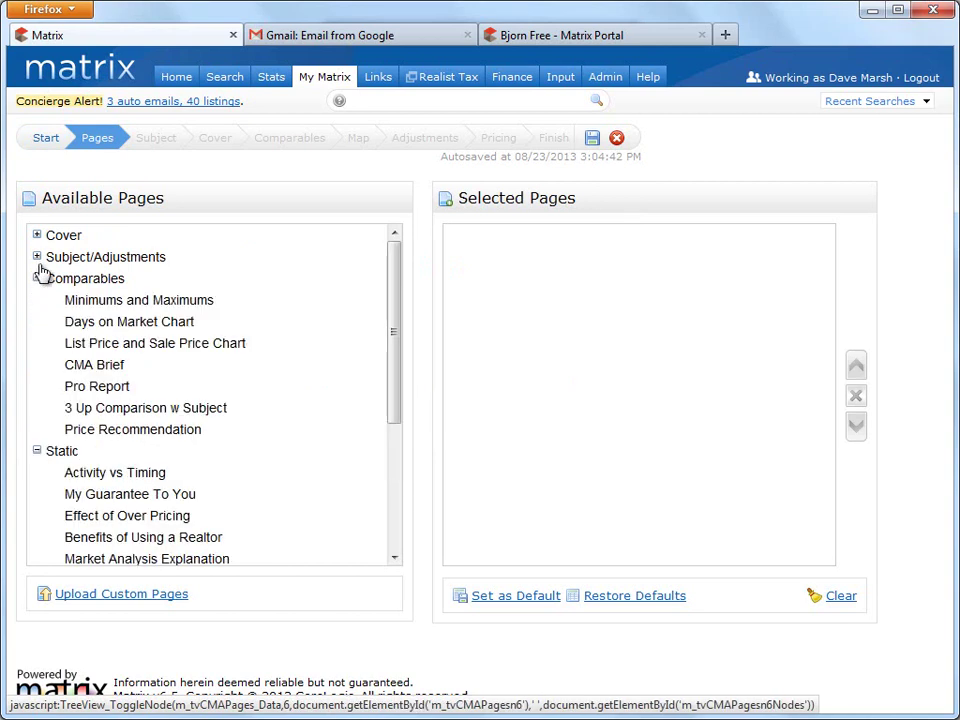
left_click(38, 259)
left_click(38, 237)
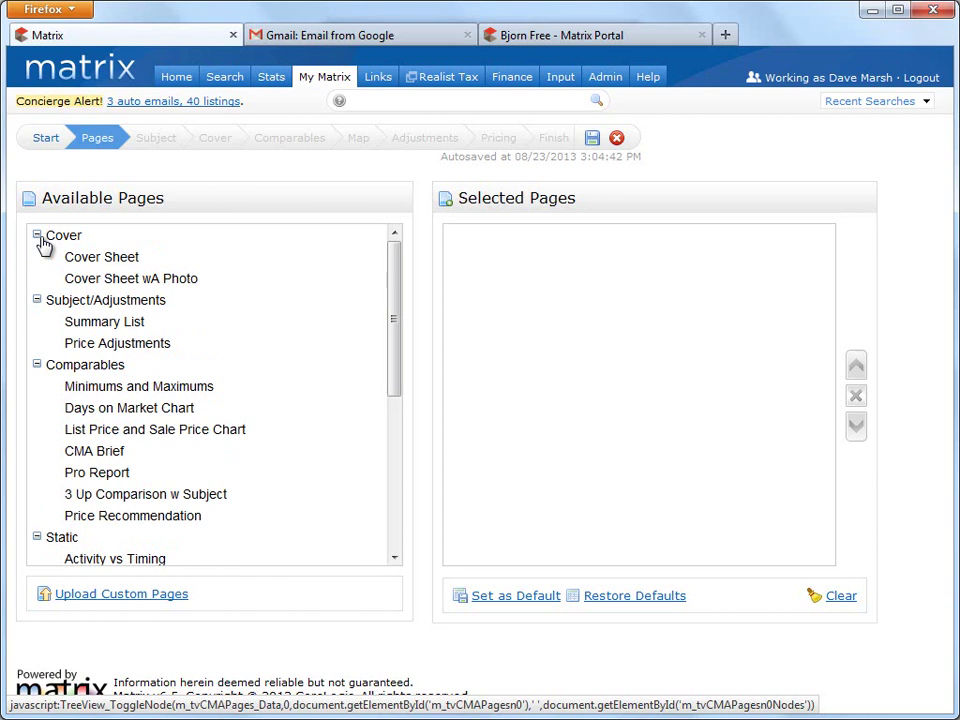
Upload Custom CMA Page.pdf from the CMA folder as a custom CMA page and save it
left_click(88, 596)
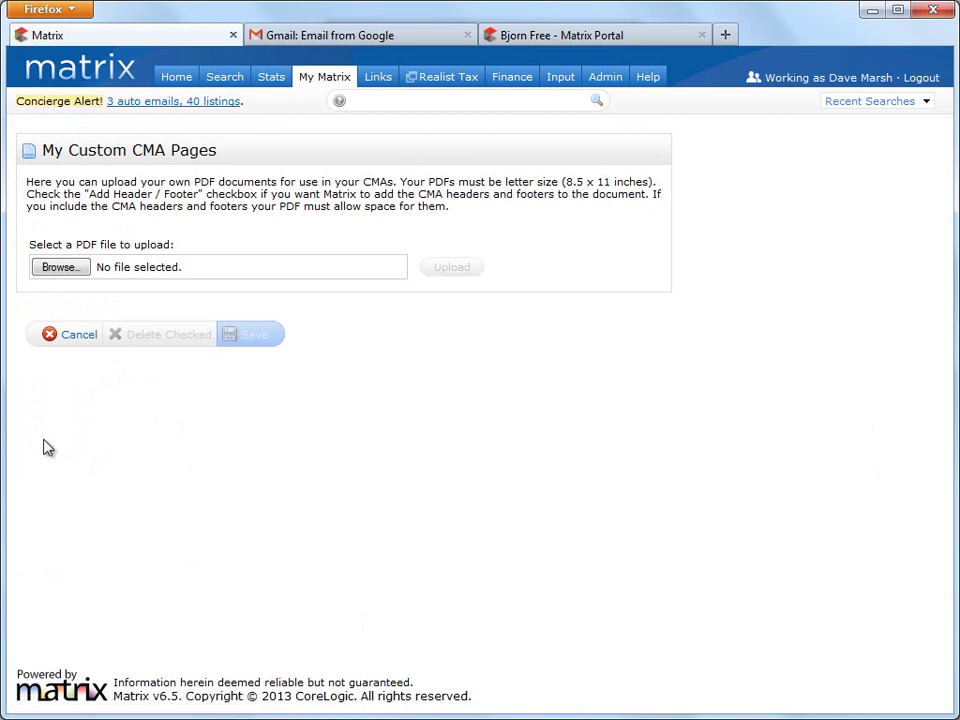
left_click(63, 269)
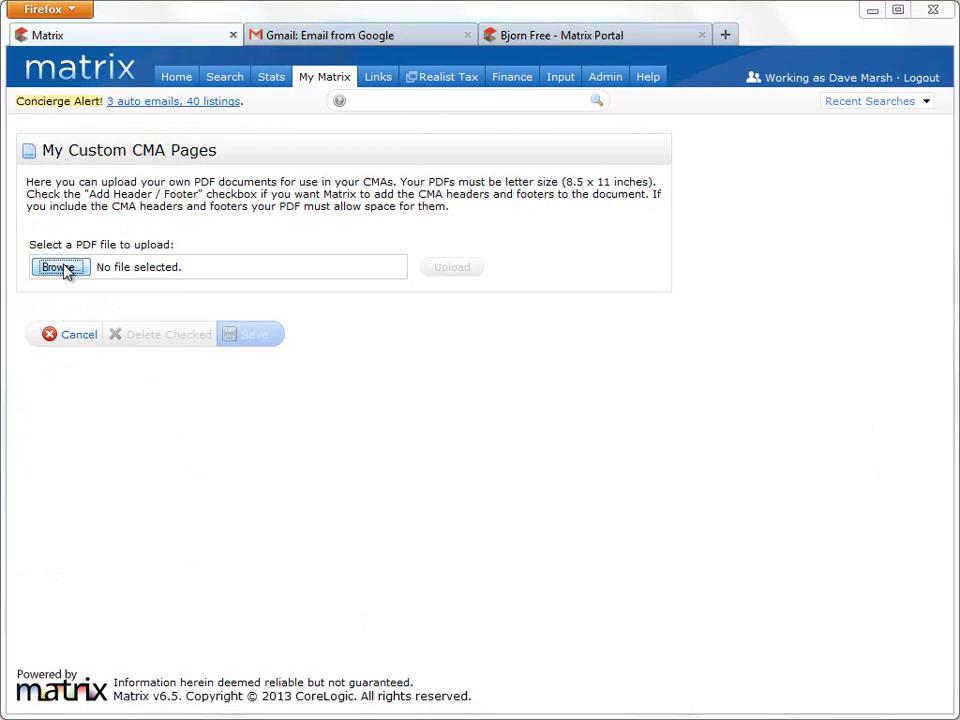
double_click(202, 232)
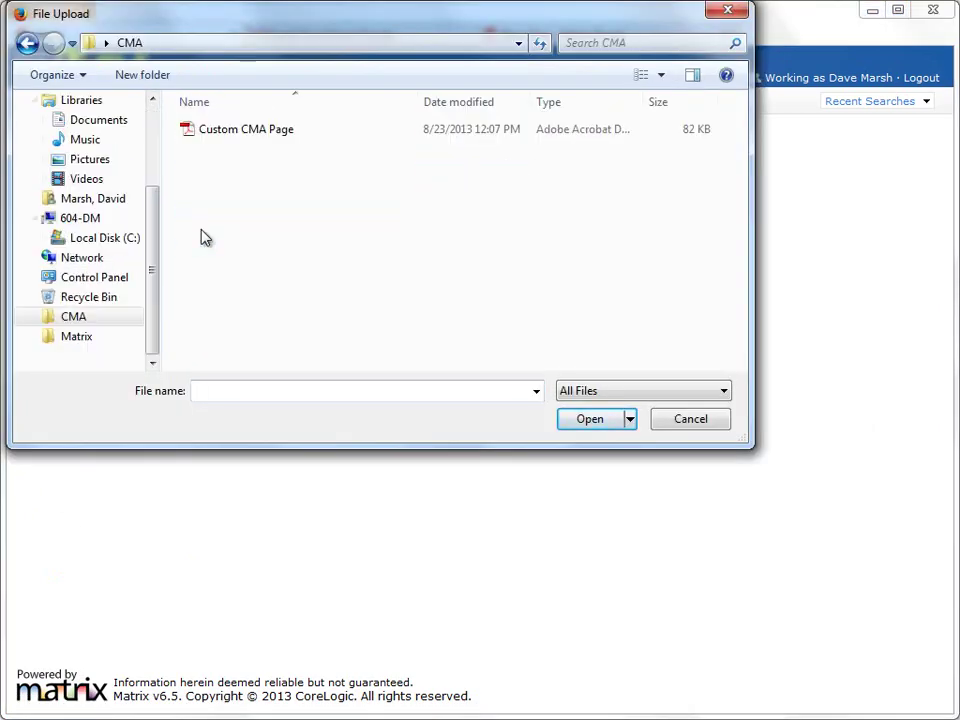
left_click(238, 132)
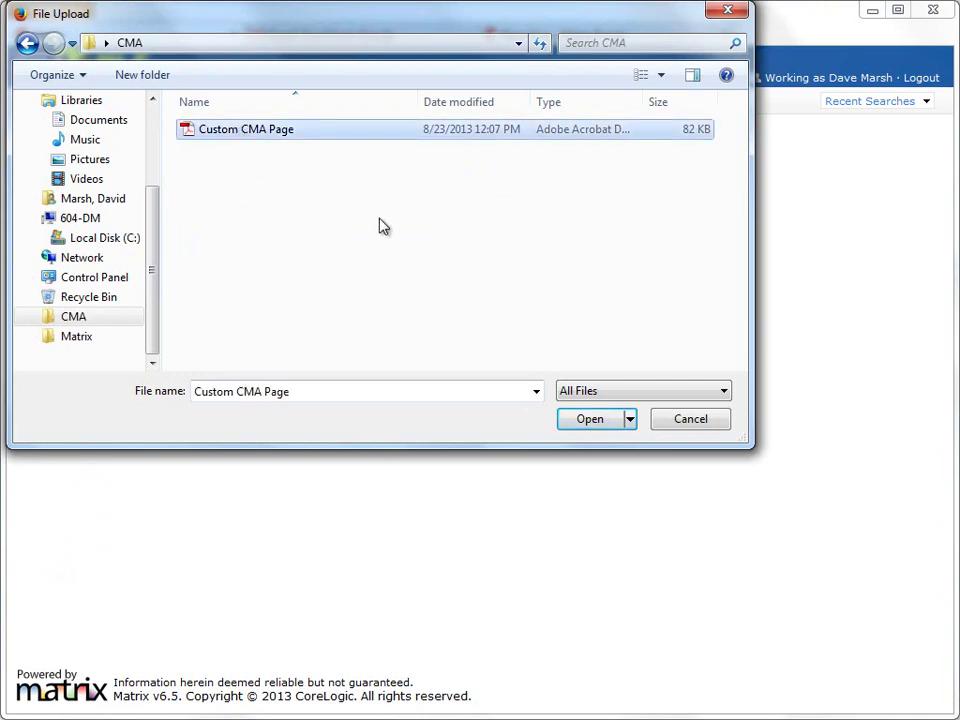
left_click(582, 420)
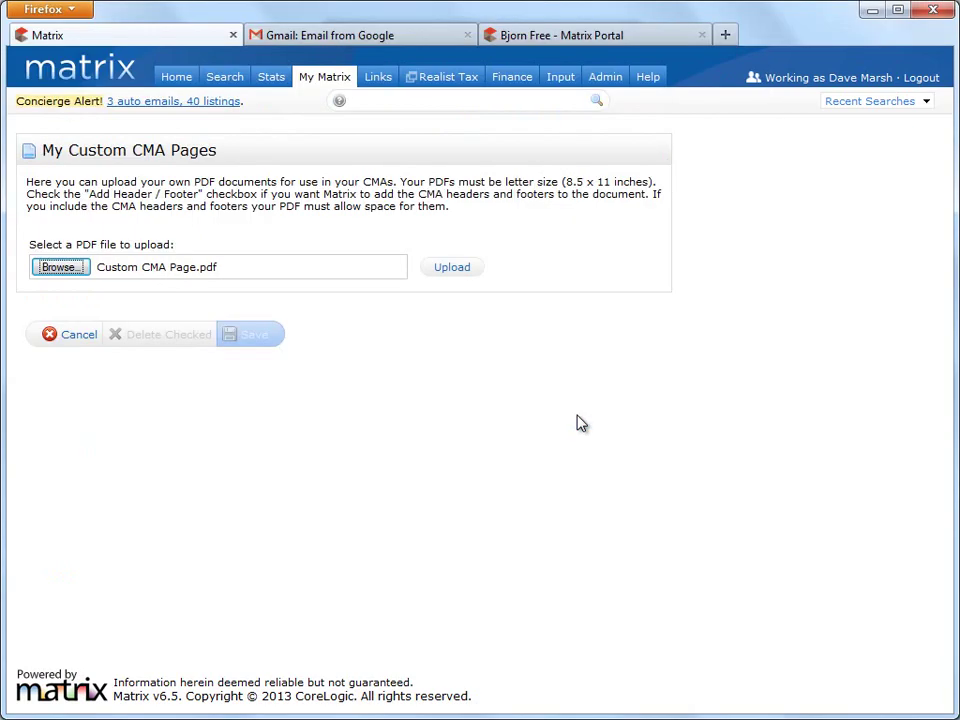
left_click(463, 271)
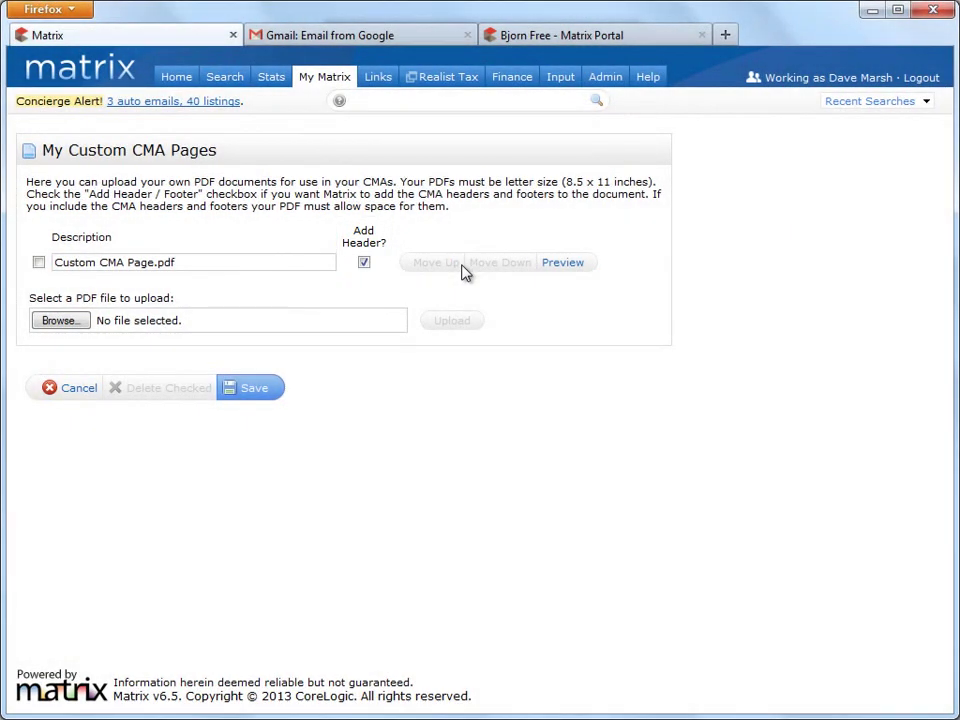
left_click(271, 392)
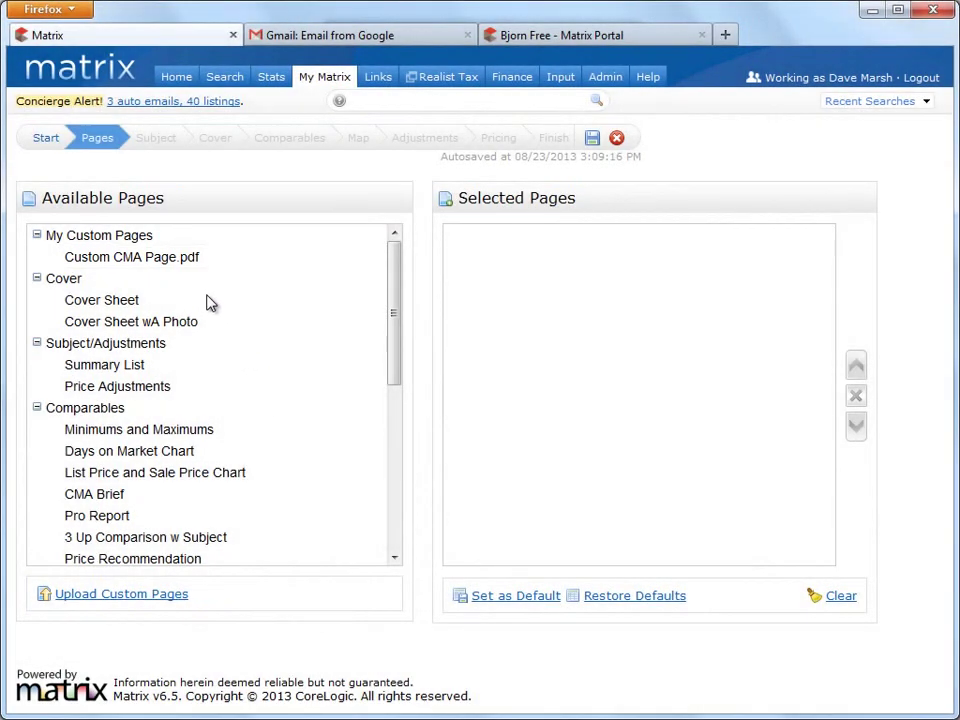
Add Custom CMA Page.pdf, Cover Sheet wA Photo, Summary List and all the Comparables pages to the selected pages
left_click(188, 262)
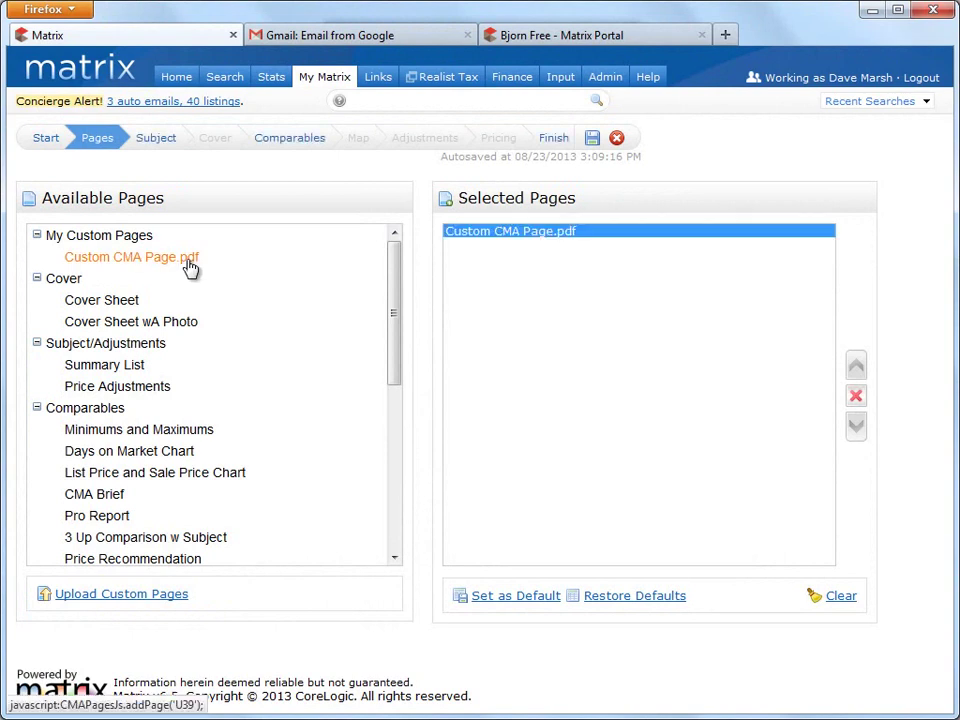
left_click(181, 325)
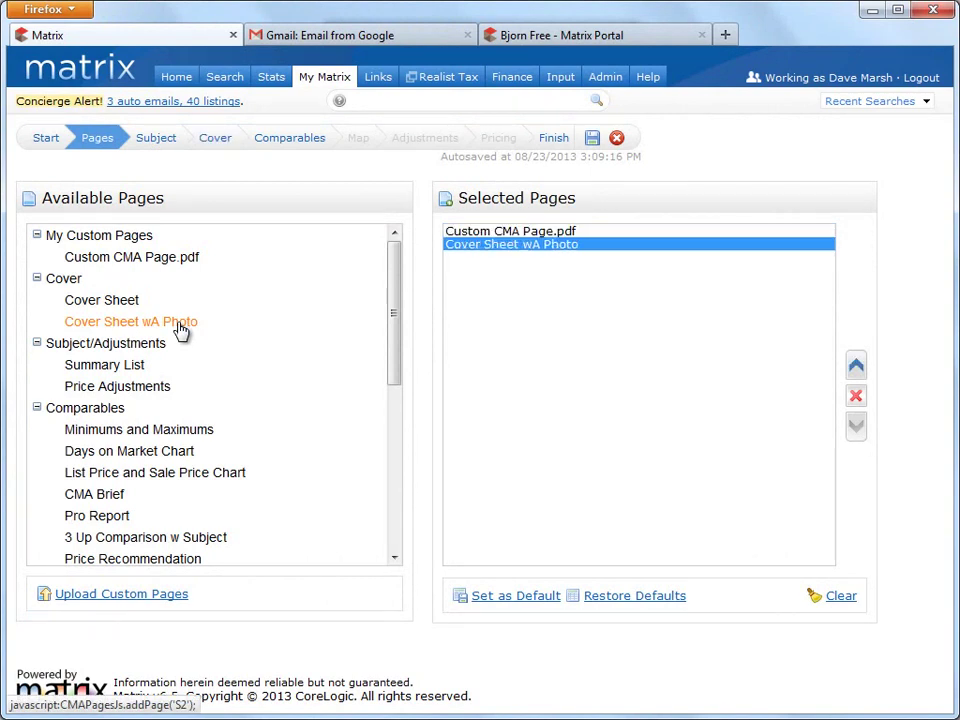
left_click(143, 370)
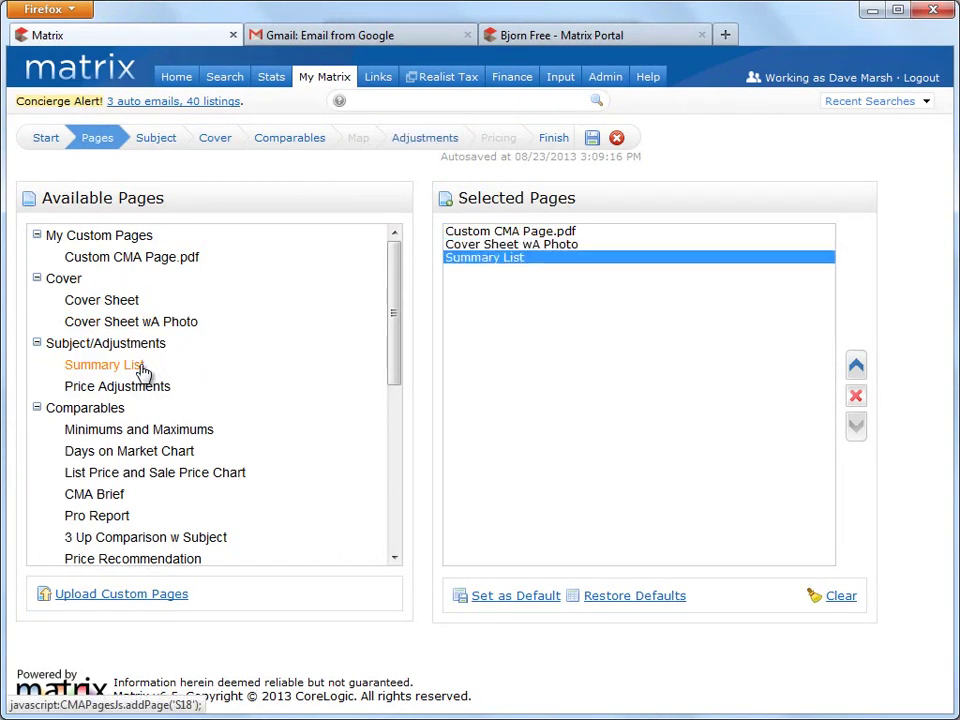
left_click(152, 431)
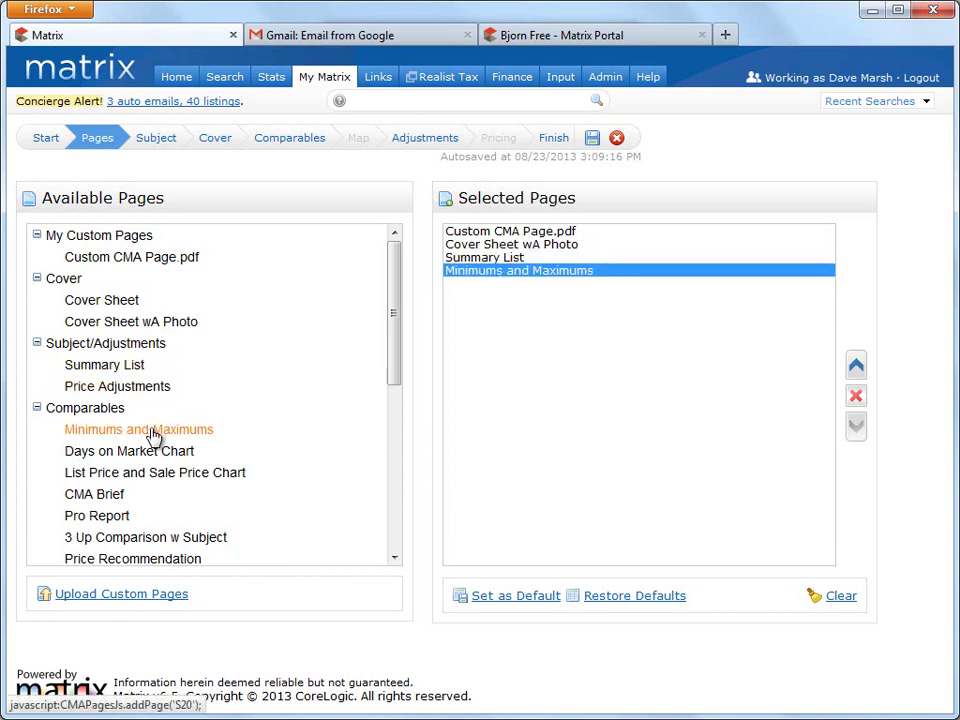
left_click(155, 455)
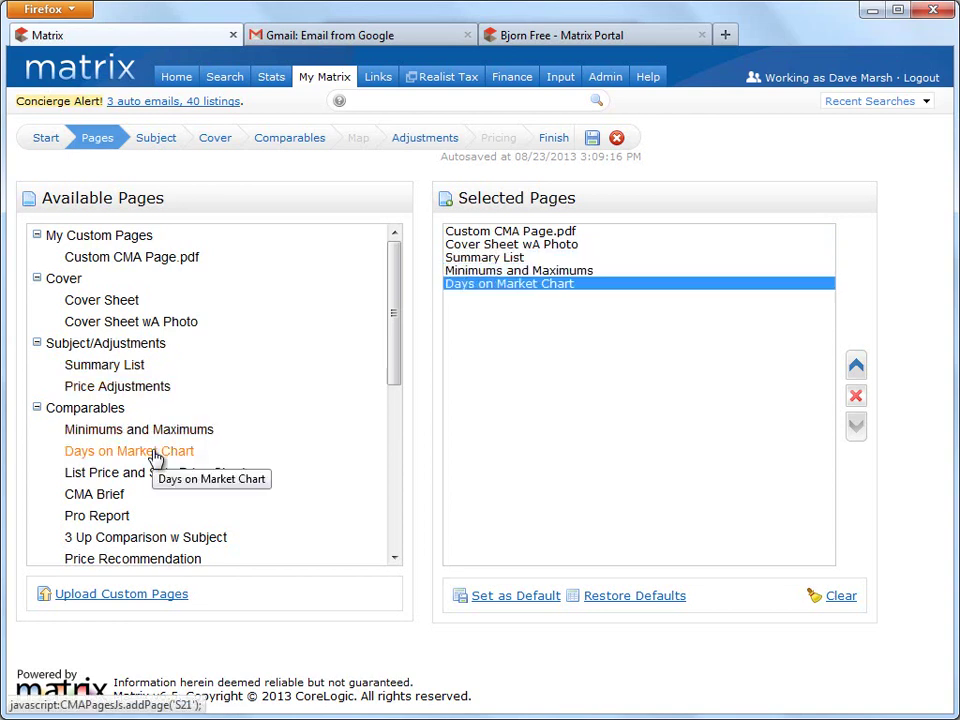
left_click(117, 410)
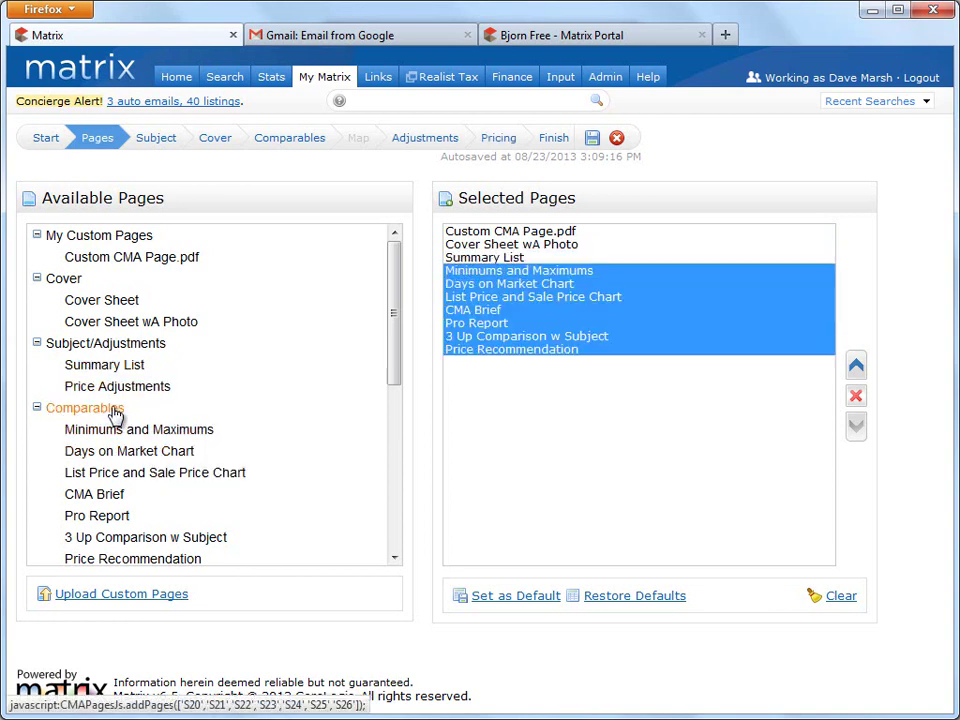
Add all the Static pages and the CMA Map page to the selected pages
scroll(115, 415, "down", 1)
scroll(115, 415, "down", 1)
left_click(64, 438)
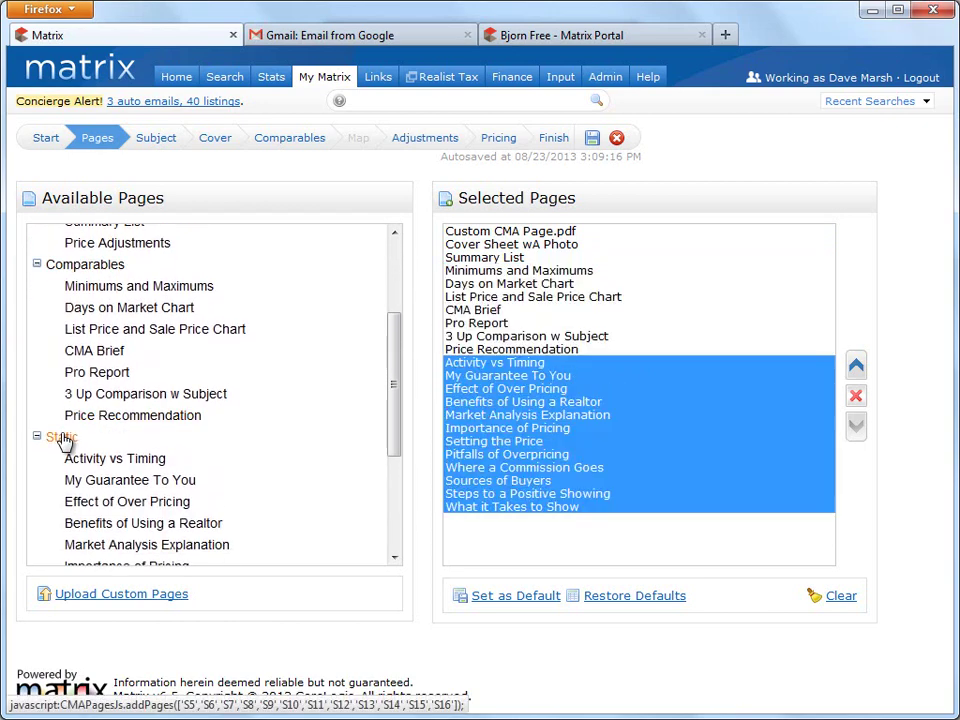
scroll(64, 440, "down", 1)
scroll(63, 440, "down", 1)
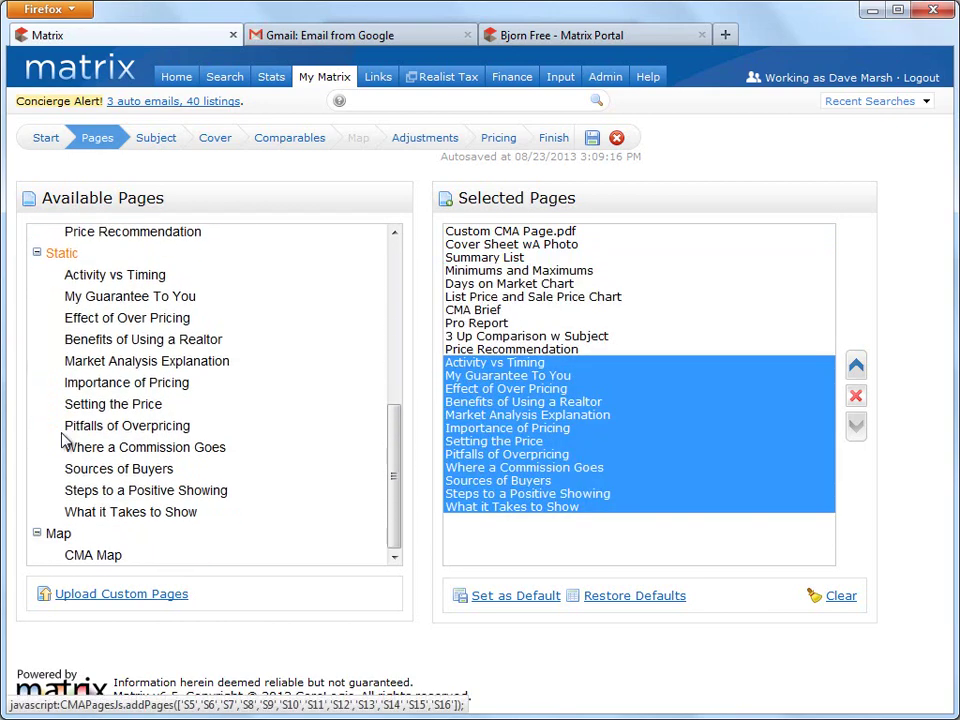
left_click(57, 533)
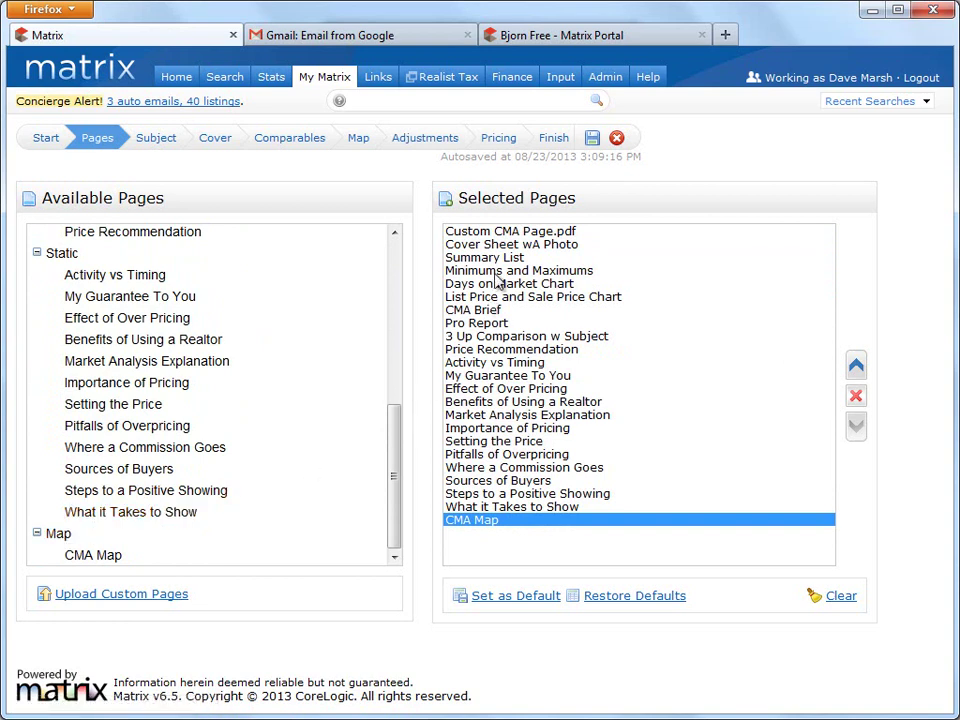
Move Custom CMA Page.pdf, Pro Report, 3 Up Comparison w Subject and Effect of Over Pricing four places down the selected pages
left_click(504, 233)
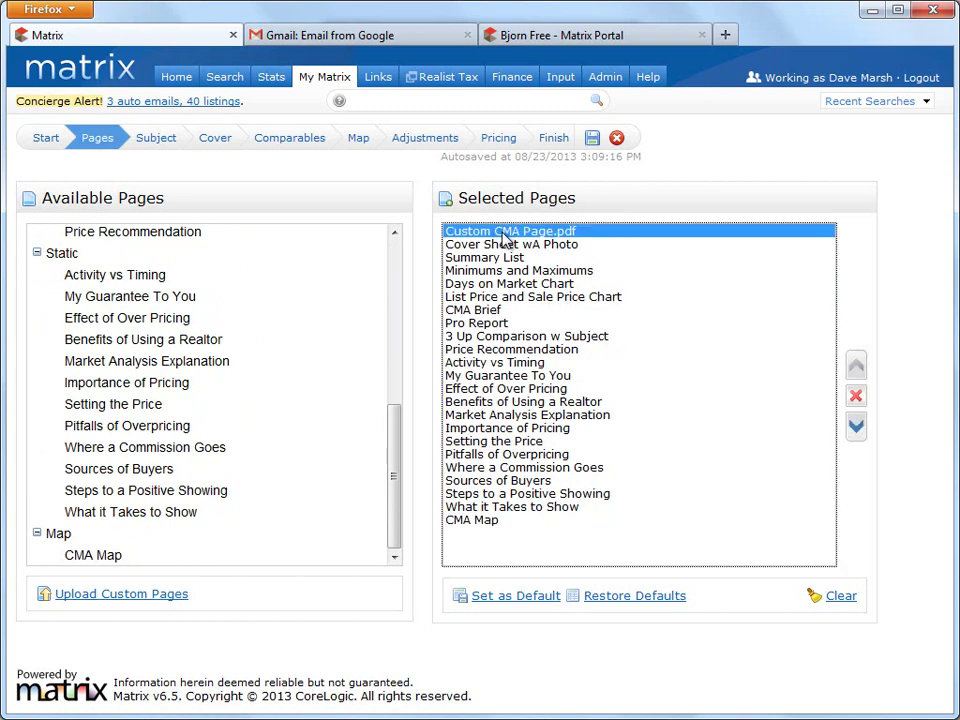
left_click(478, 323, "ctrl")
left_click(490, 336, "ctrl")
left_click(520, 388, "ctrl")
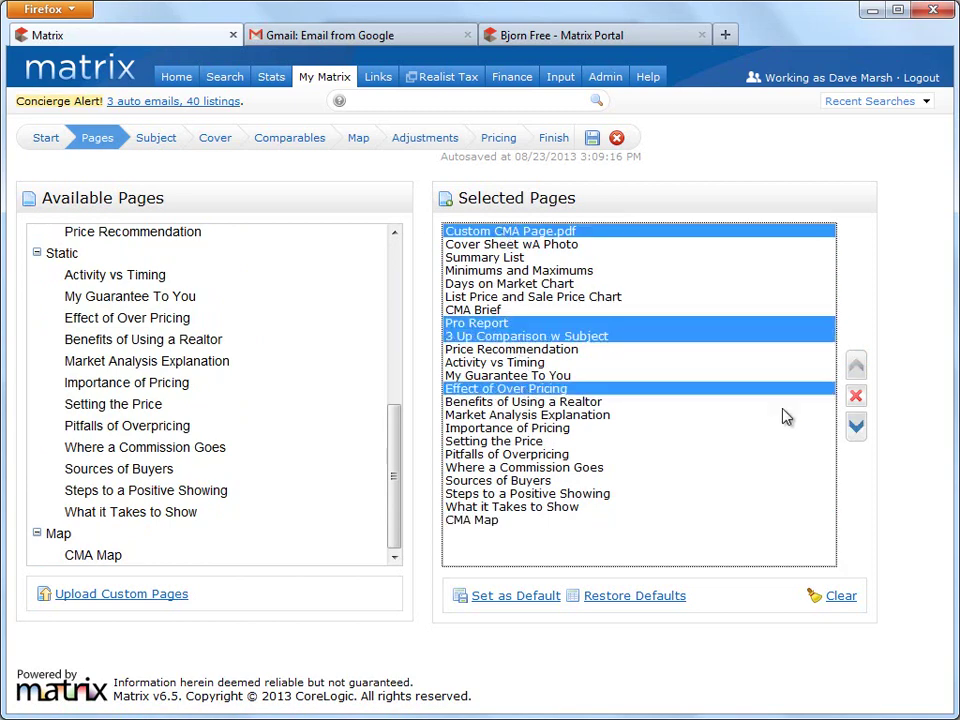
left_click(856, 426)
left_click(856, 426)
left_click(856, 426)
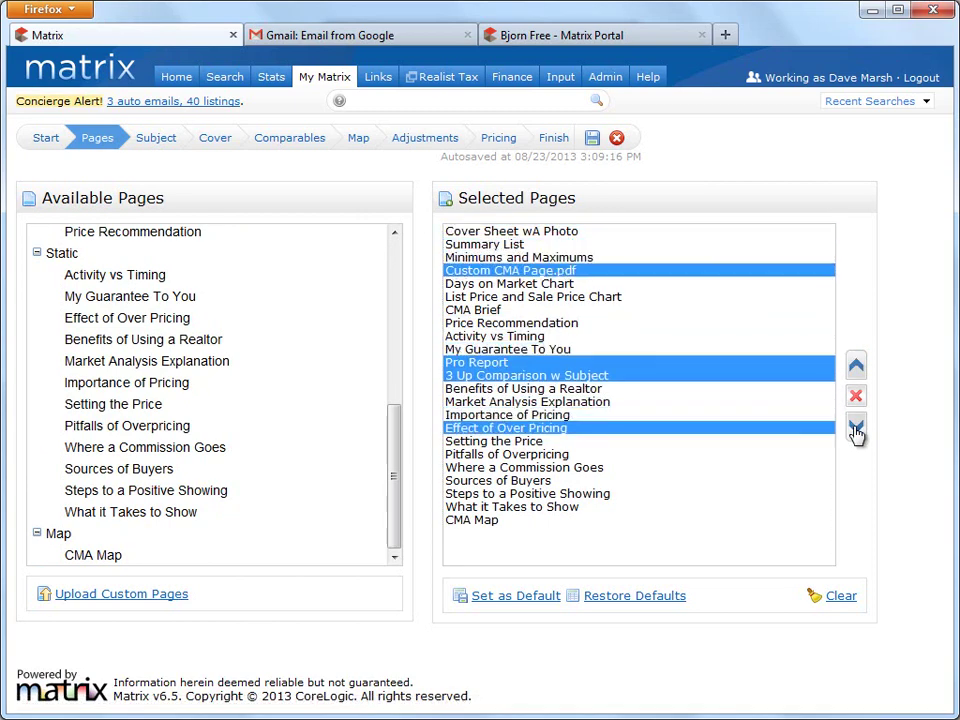
left_click(856, 426)
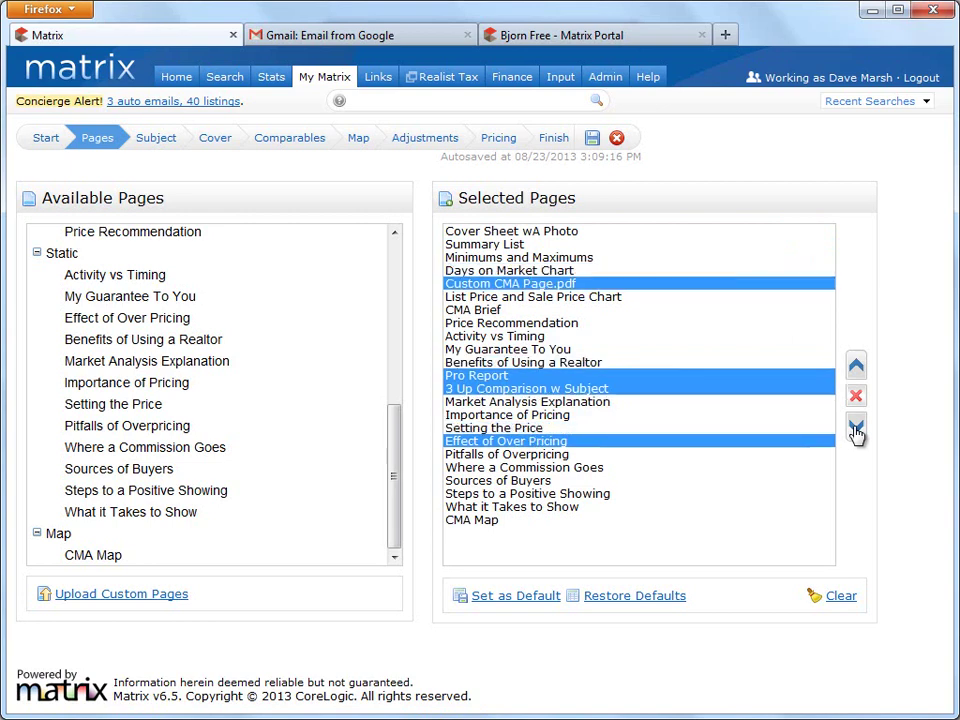
Remove Sources of Buyers and Steps to a Positive Showing from the selected pages and save the selection as the default
left_click(620, 494)
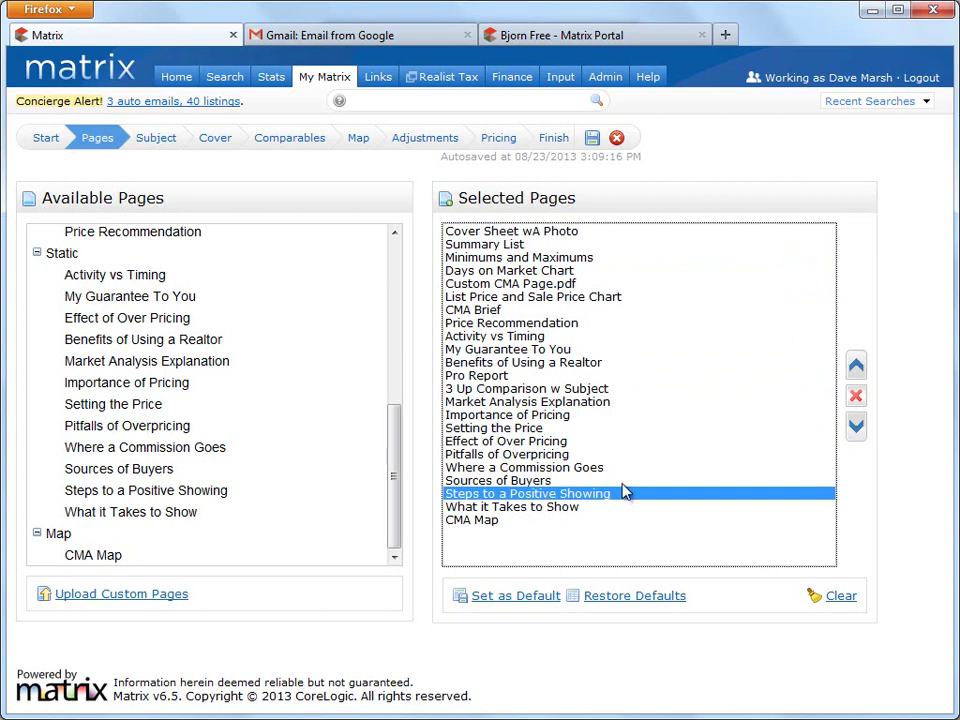
key("shift+Up")
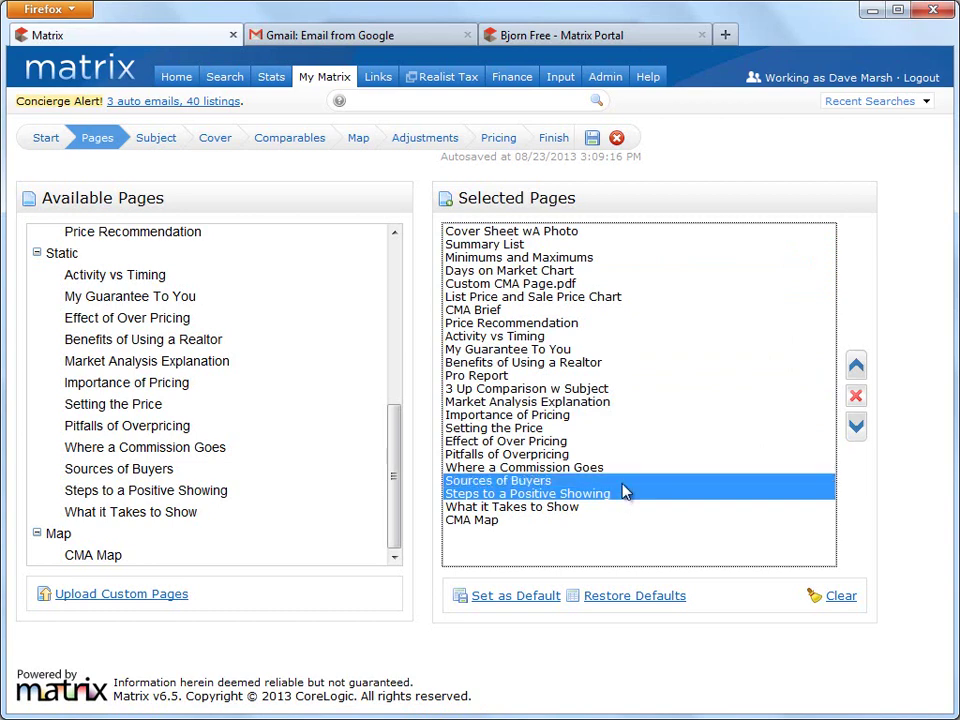
left_click(857, 398)
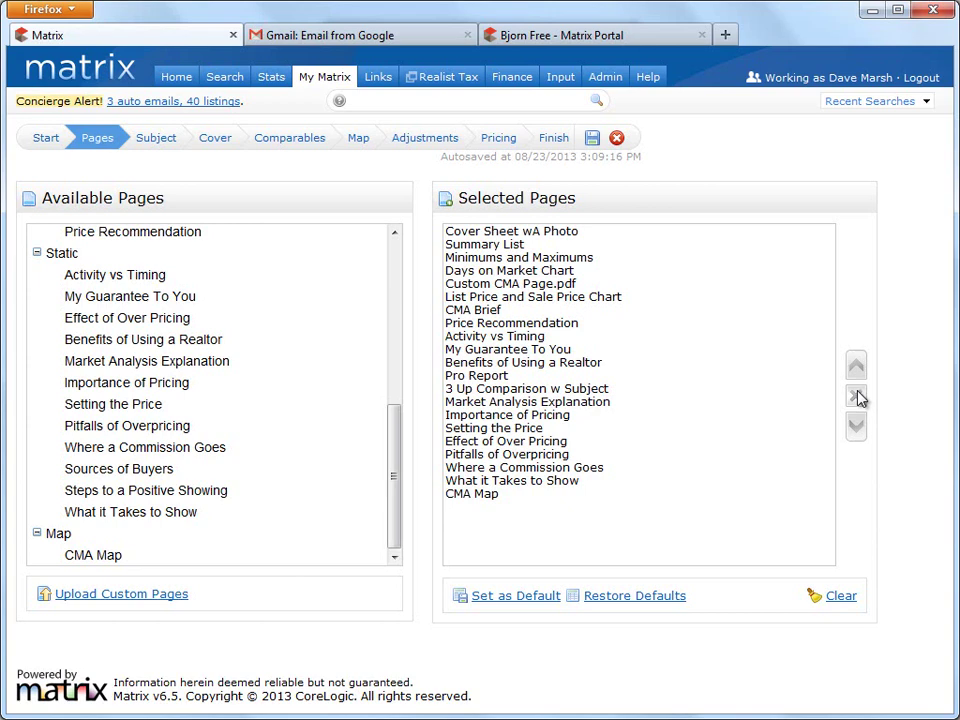
left_click(516, 598)
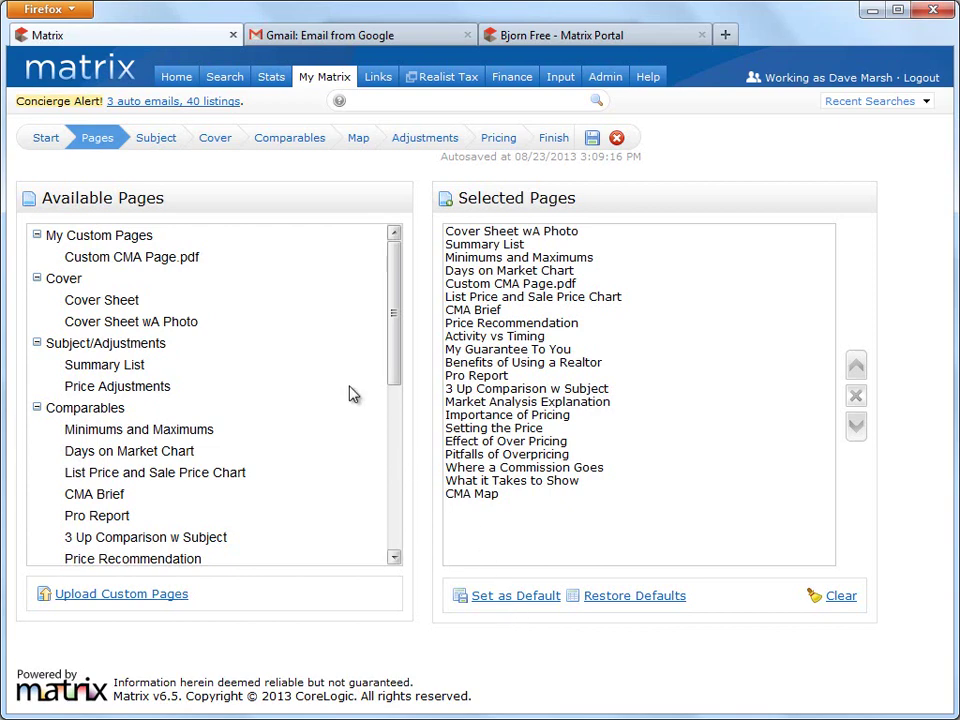
Go to the CMA's Subject stage and look through the fields for entering the subject property manually
left_click(158, 141)
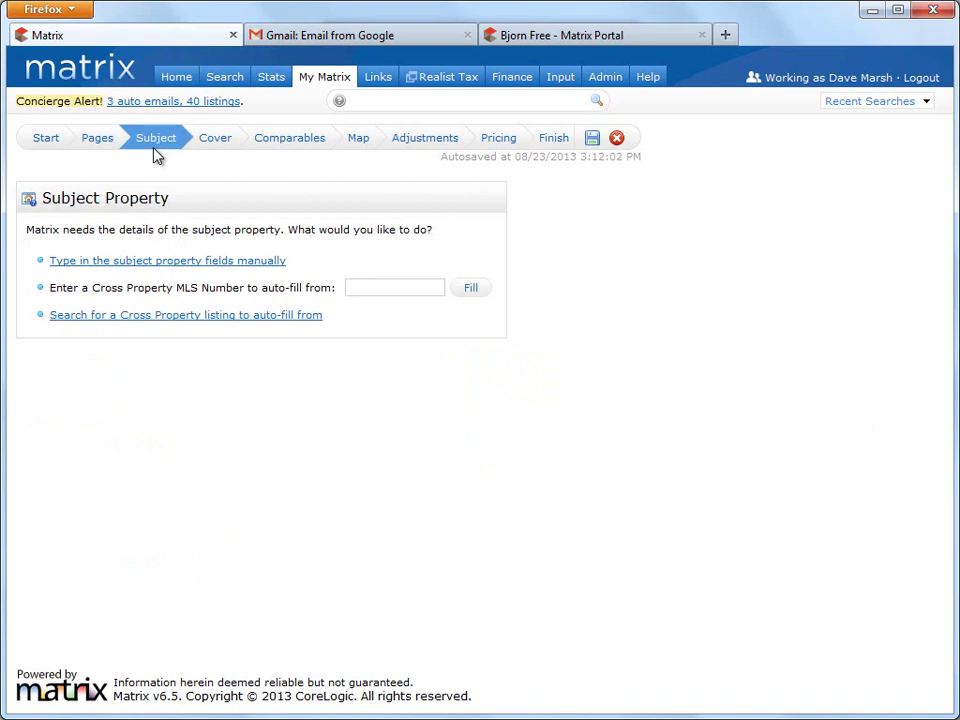
left_click(199, 262)
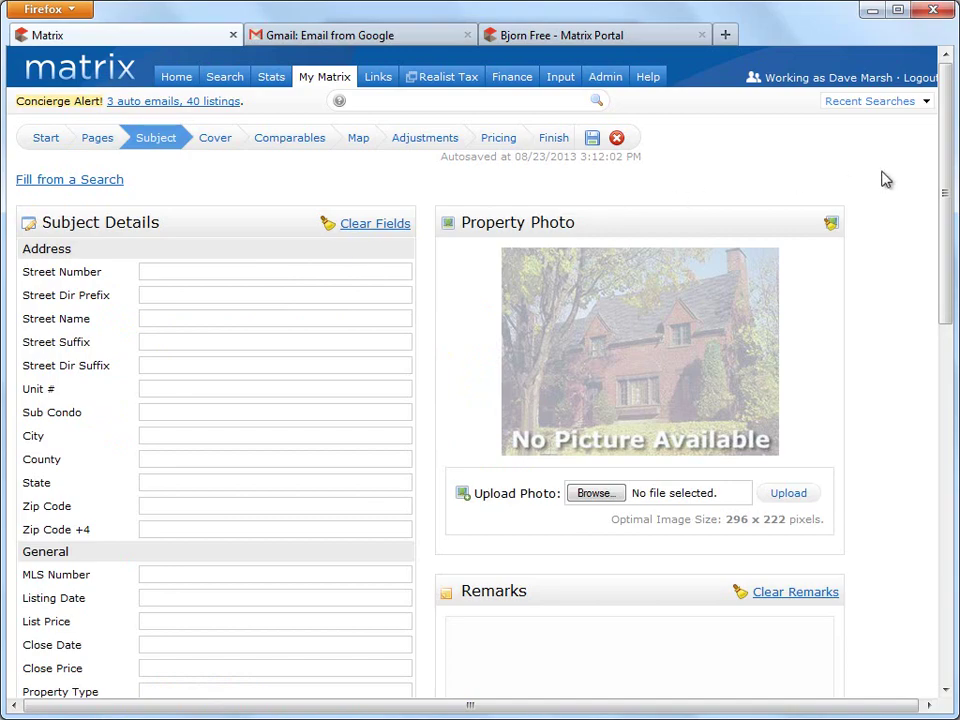
left_click_drag(943, 167, 902, 510)
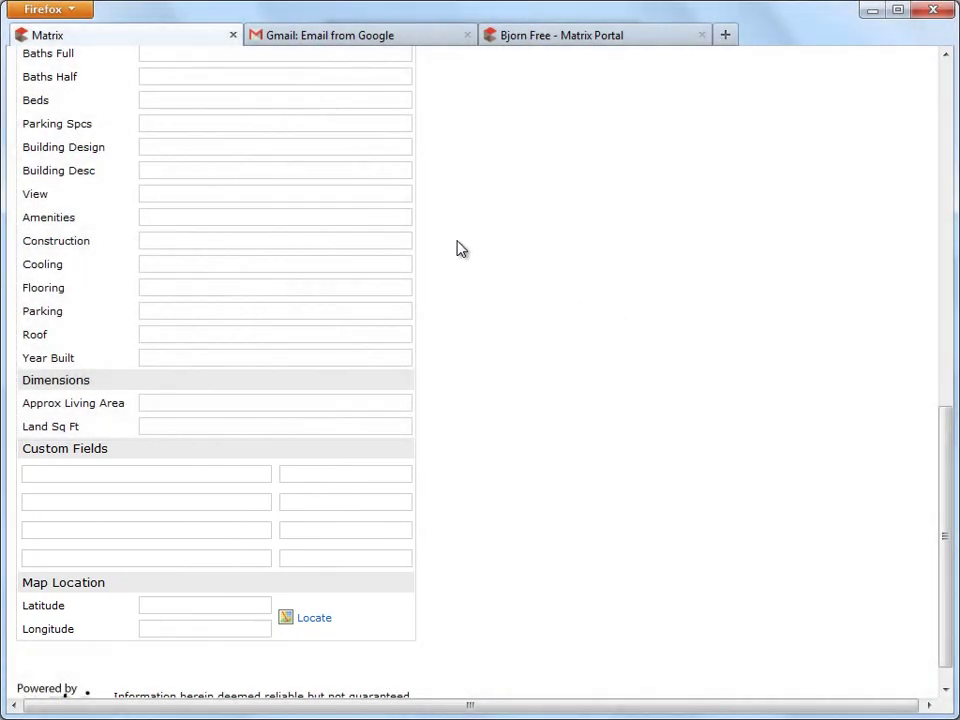
scroll(458, 245, "up", 15)
left_click(118, 186)
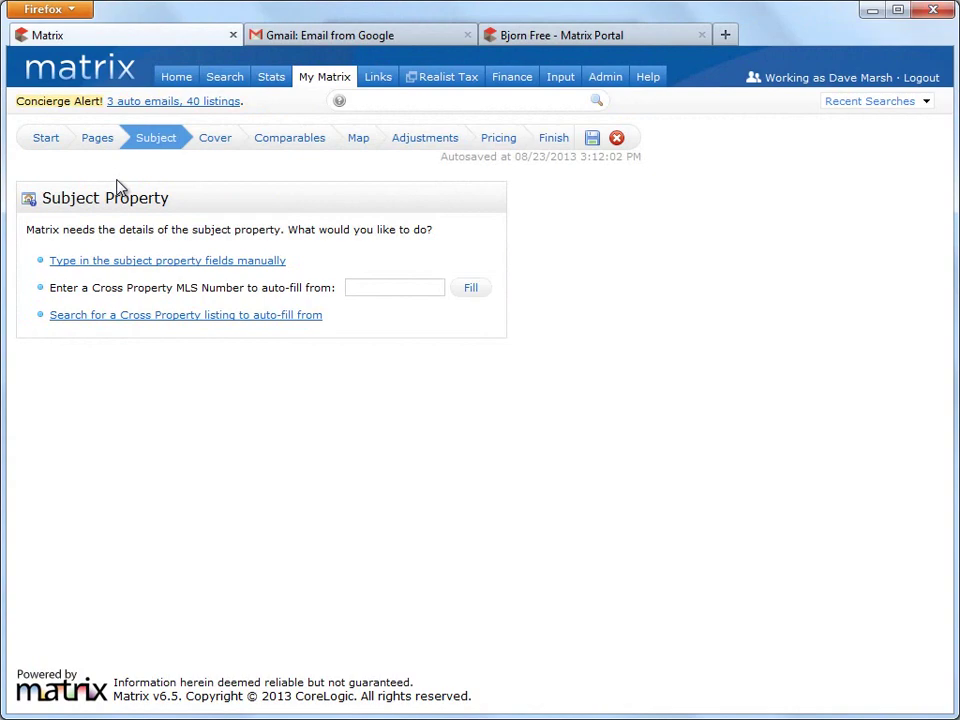
Start a Cross Property search to auto-fill the subject, limited to Residential, Single Family and all Naples areas
left_click(156, 318)
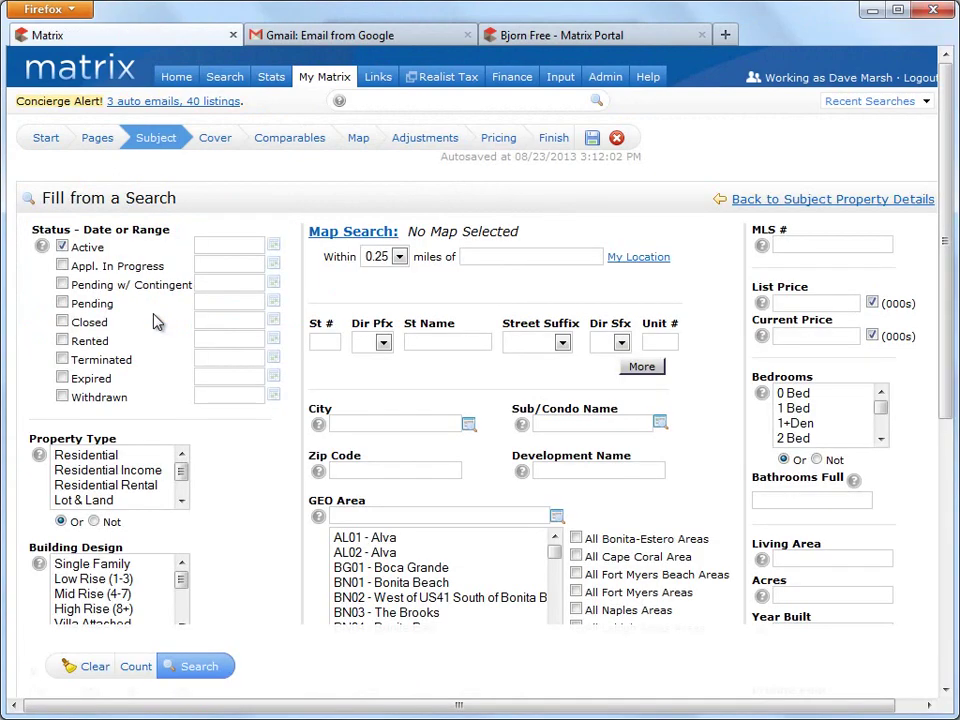
left_click(92, 456)
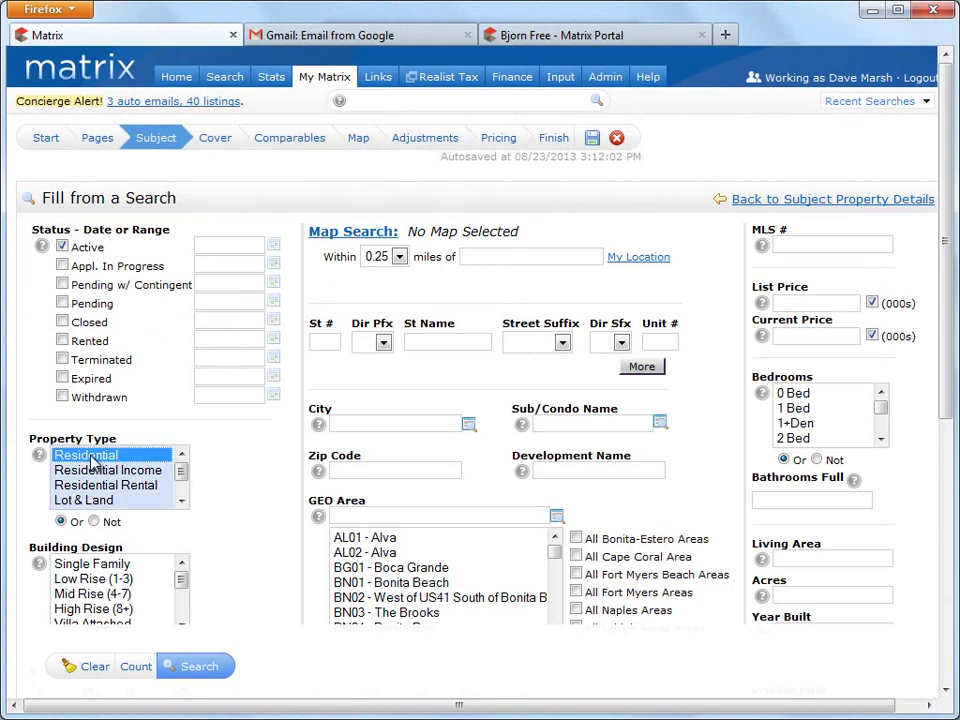
left_click(113, 566)
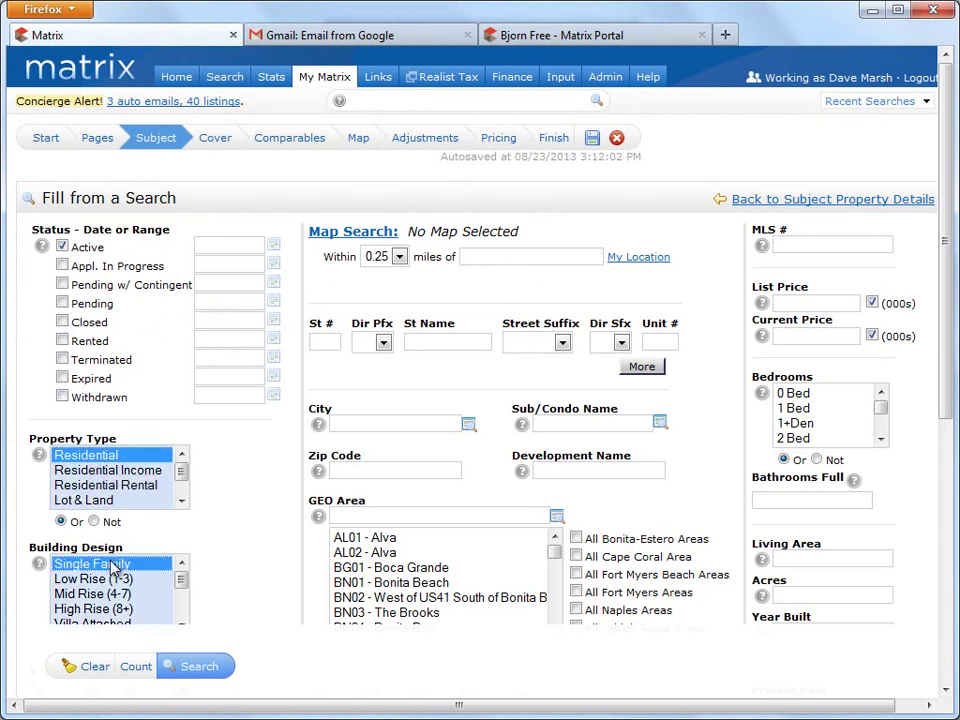
left_click(577, 610)
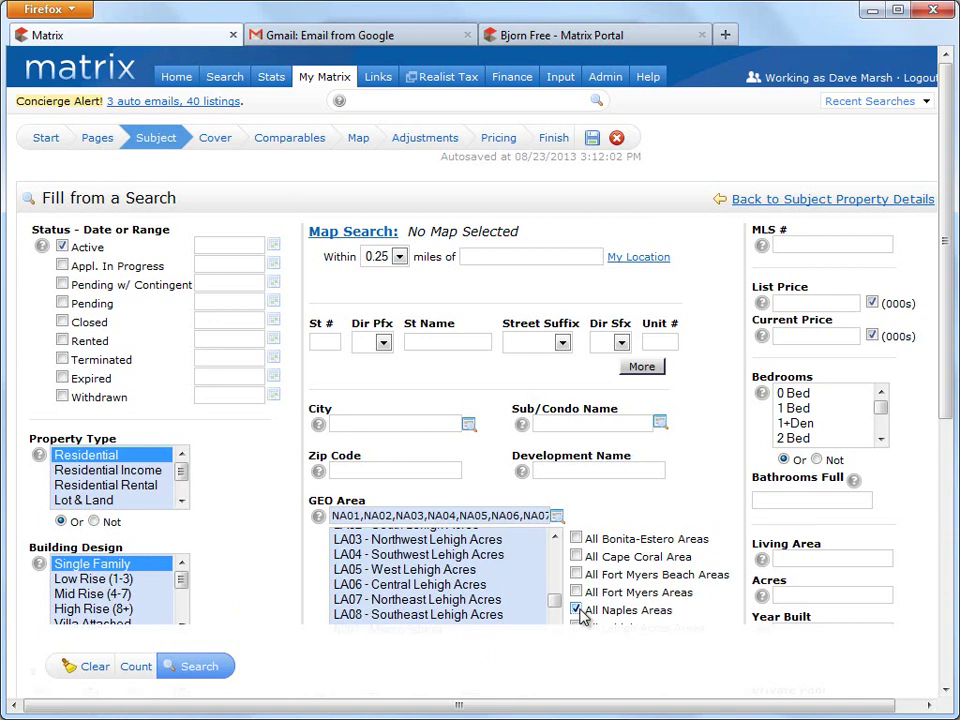
Set the search's list price to 650-750 thousand and its bedrooms from 2 Bed through 6 or More
left_click(856, 304)
type("650")
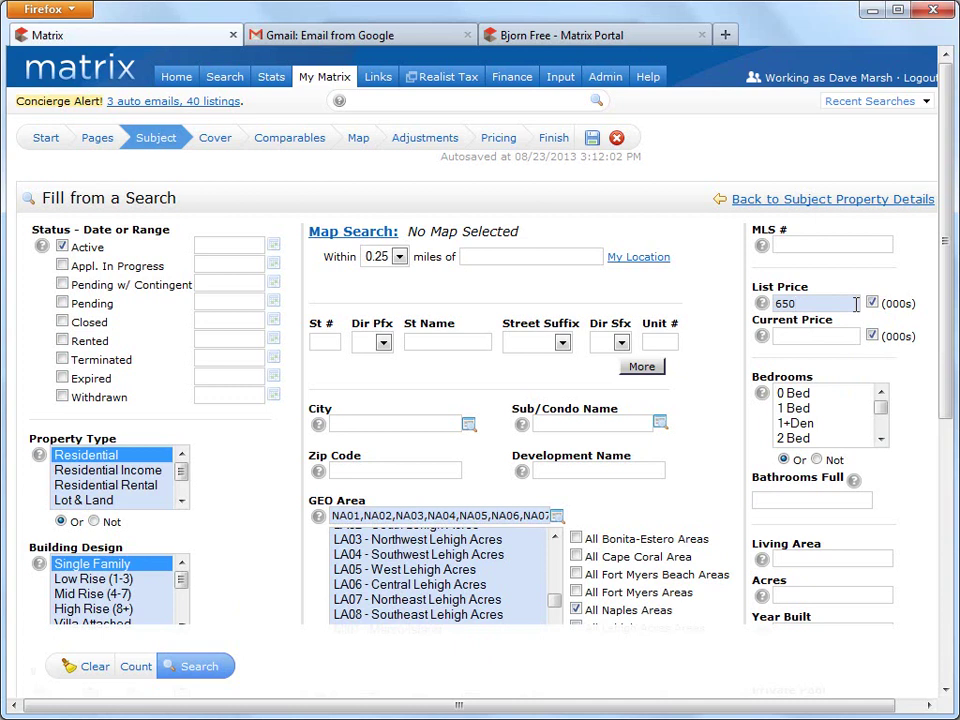
type("-750")
left_click(846, 438, "shift")
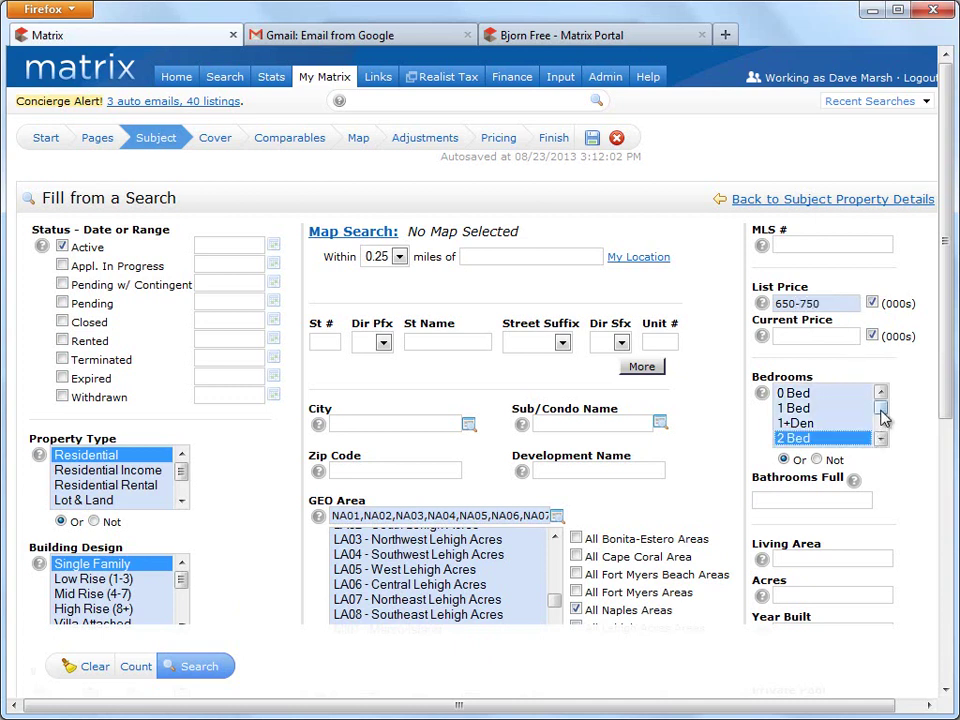
left_click_drag(883, 418, 880, 442)
left_click(846, 440, "shift")
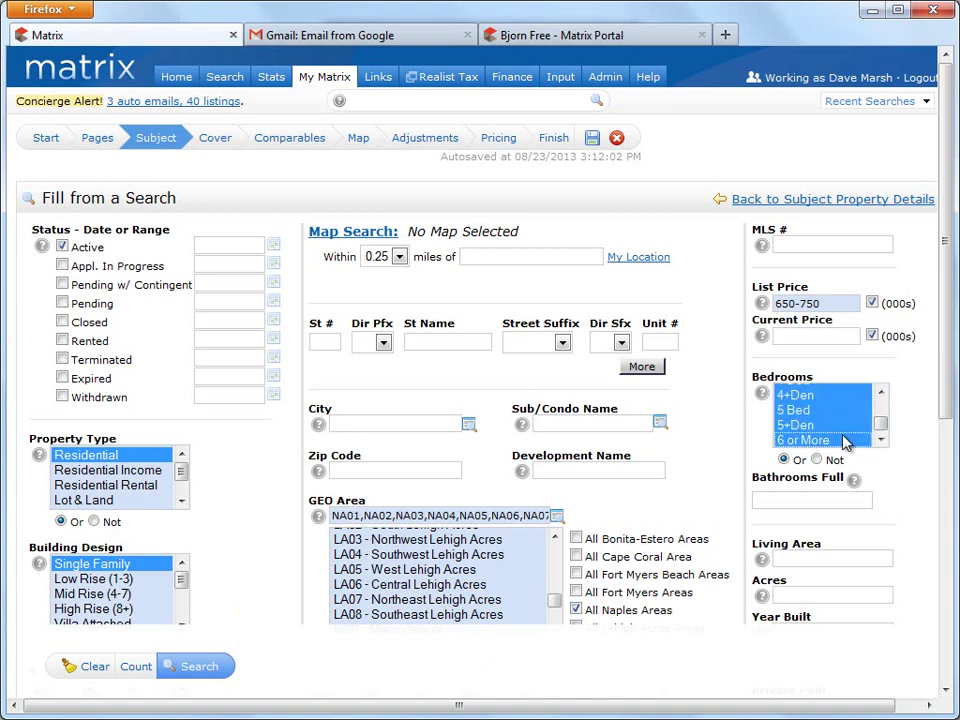
Require 3+ full bathrooms and run the subject property search
left_click(842, 499)
type("3")
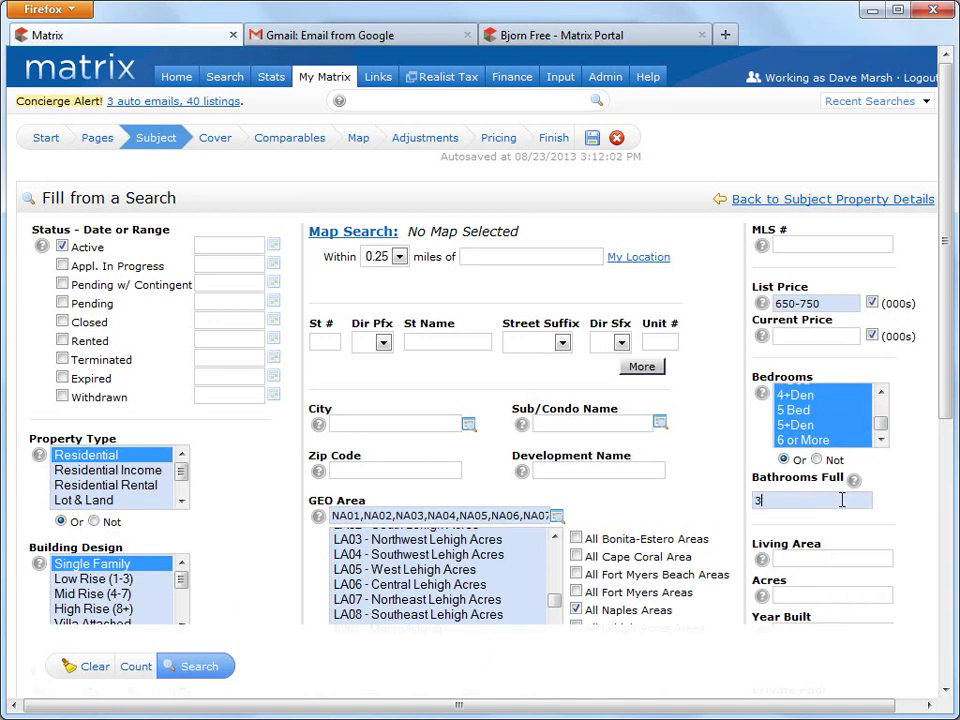
type("+")
left_click(195, 666)
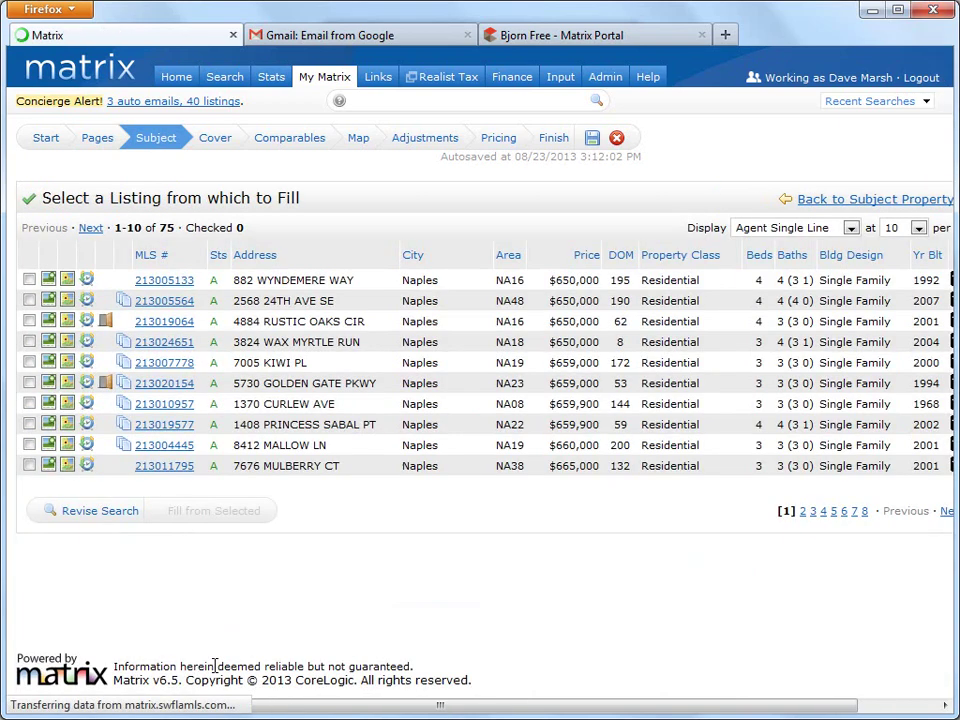
Show the results as Thumbnail and fill the subject property from the $650,000 3+Den Naples listing built in 2004
left_click(849, 229)
left_click(820, 257)
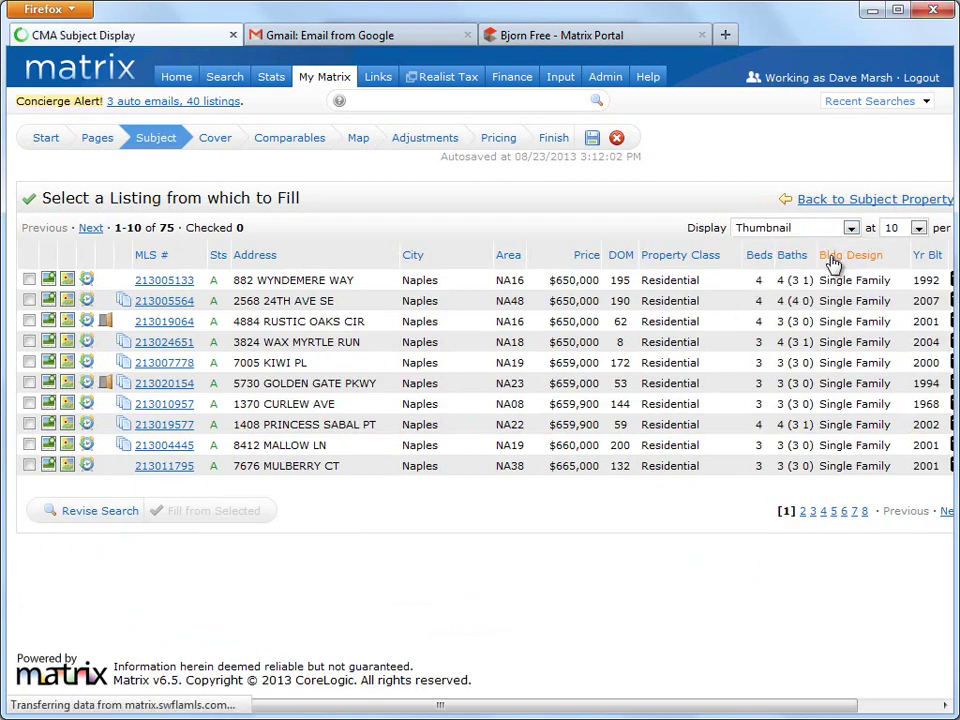
scroll(930, 250, "down", 1)
scroll(949, 226, "down", 8)
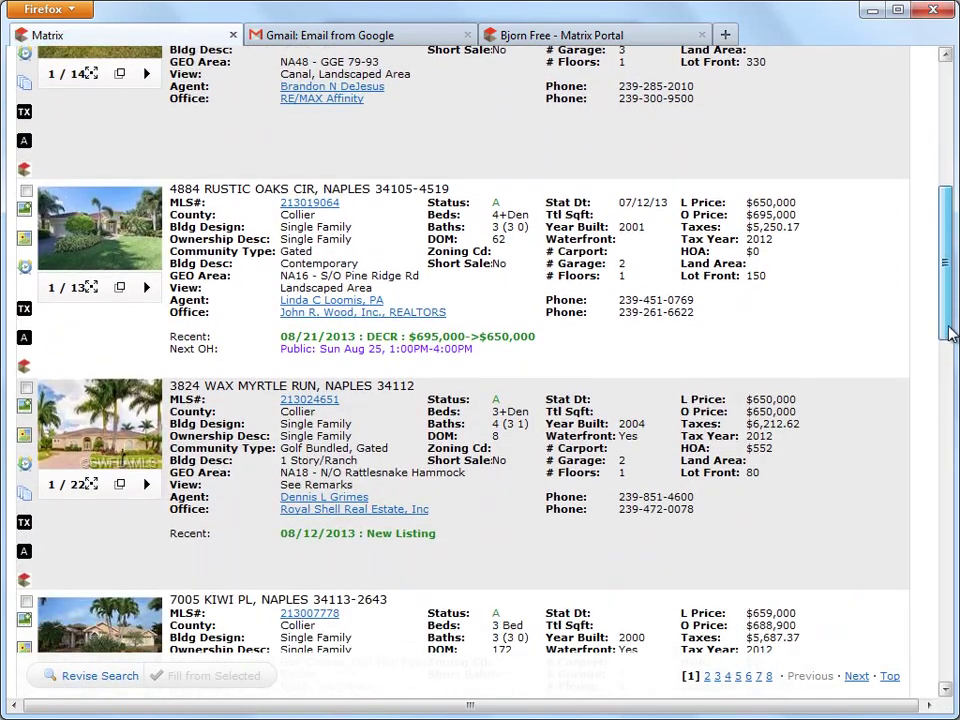
left_click(26, 391)
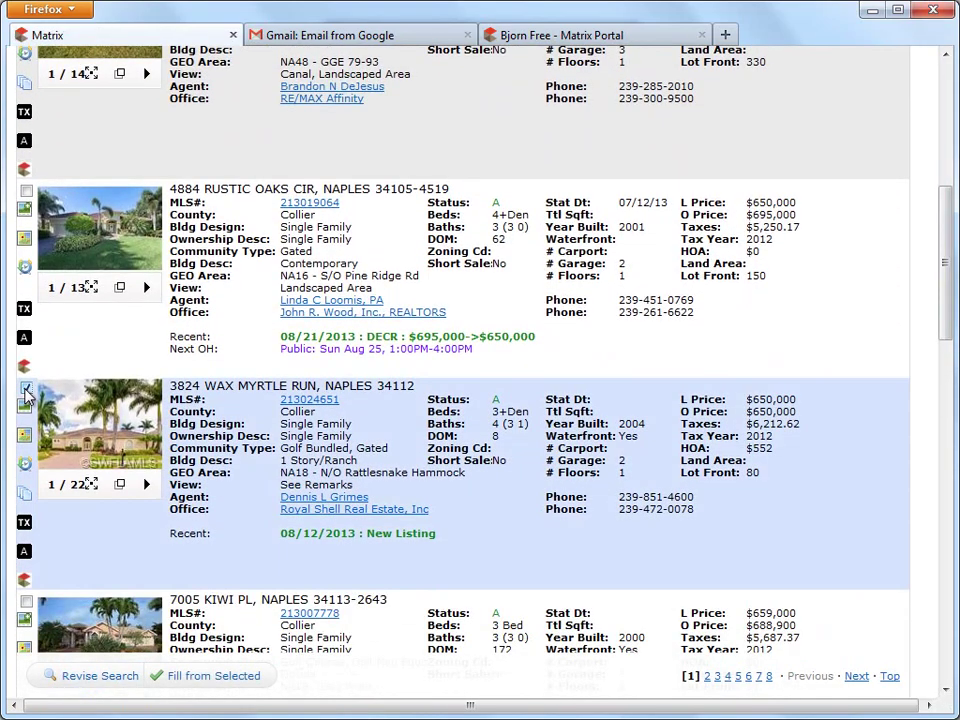
left_click(204, 680)
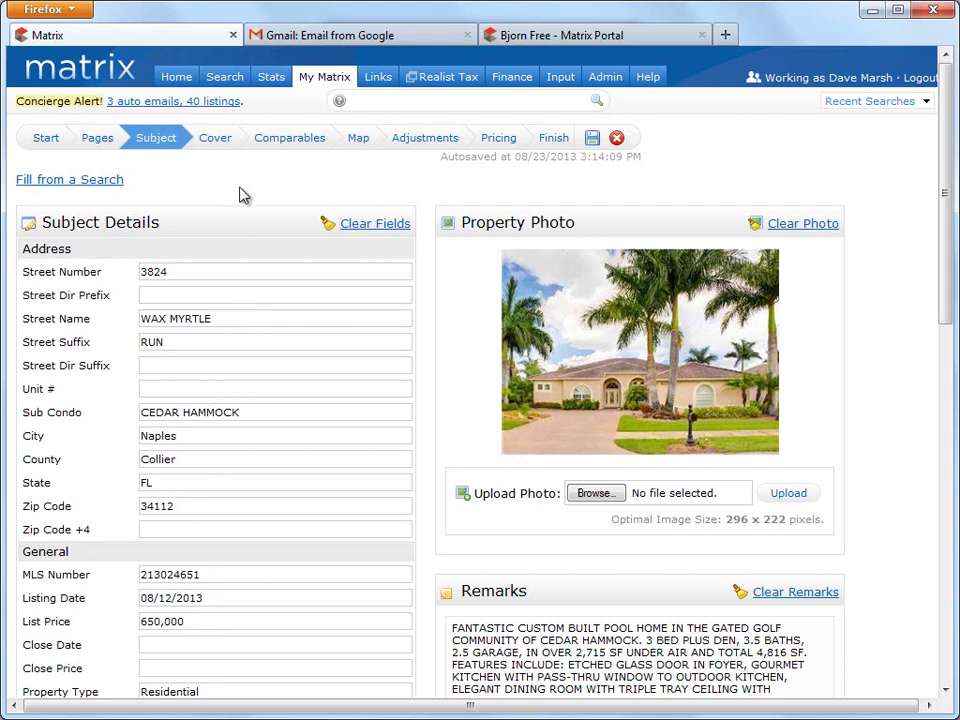
Go to the CMA's Cover stage and review the cover photo, contact information and agent information
left_click(226, 146)
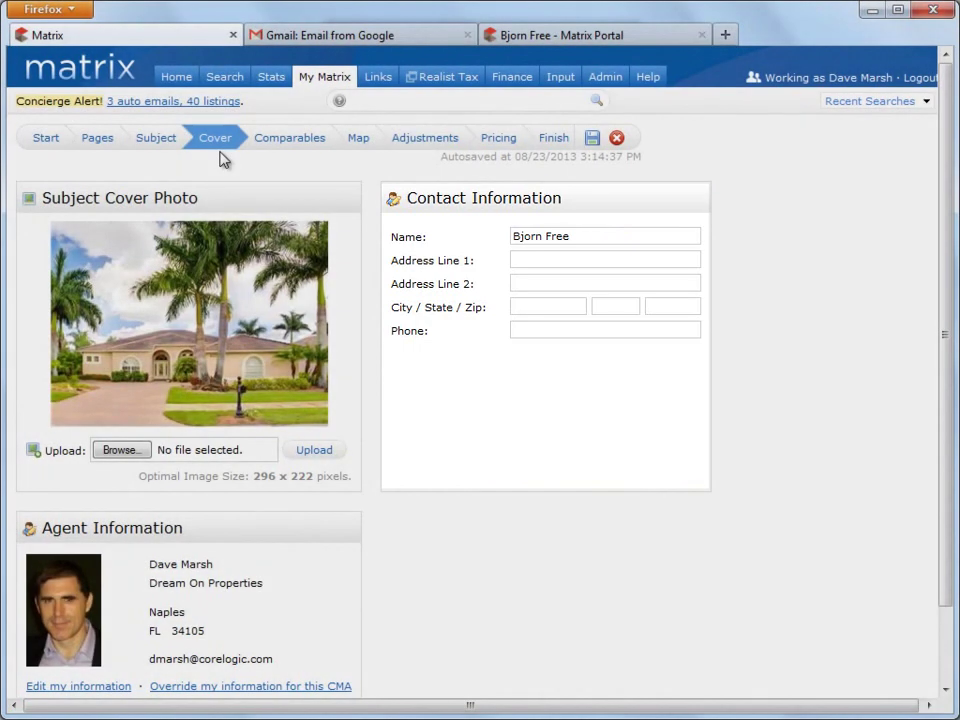
scroll(222, 160, "down", 1)
scroll(222, 160, "down", 1)
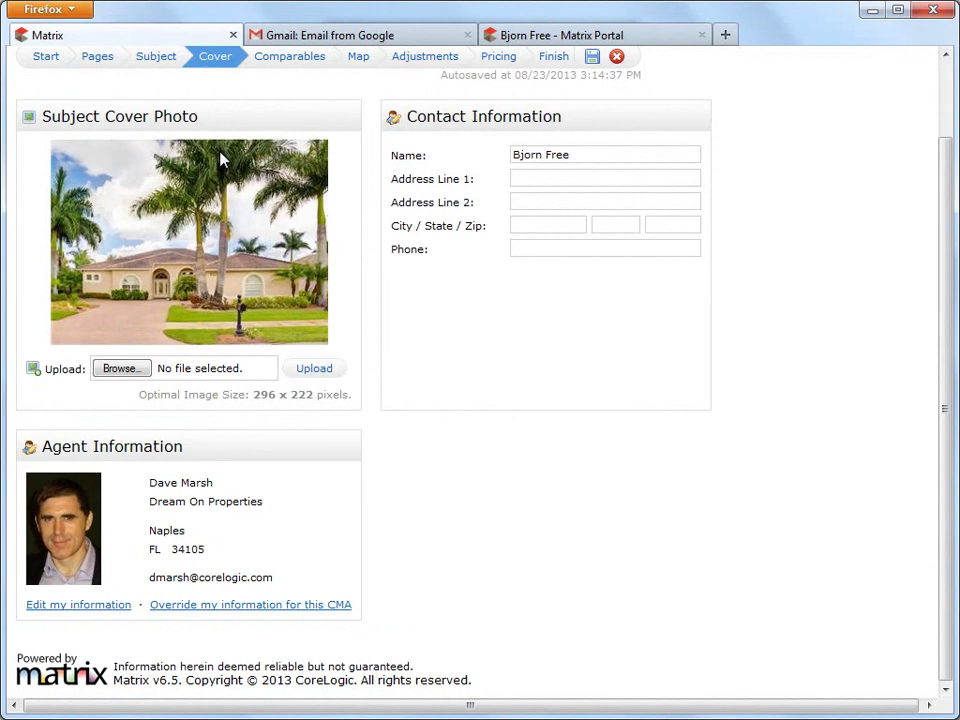
scroll(222, 160, "up", 2)
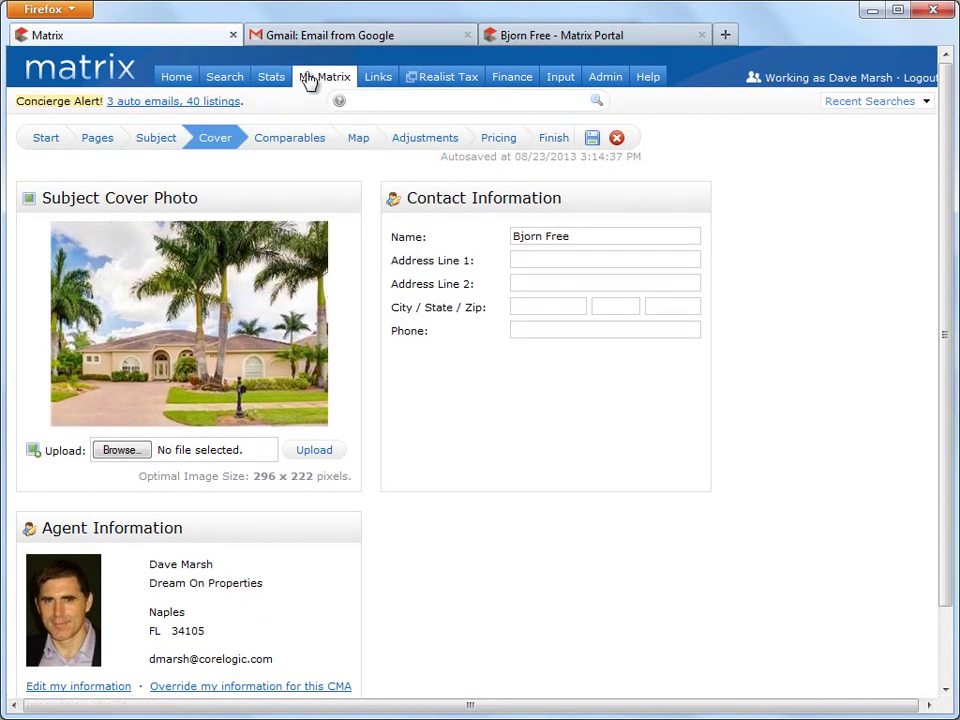
View the personal information page under the agent's own settings and return to the CMA's Cover stage
mouse_move(310, 80)
left_click(346, 196)
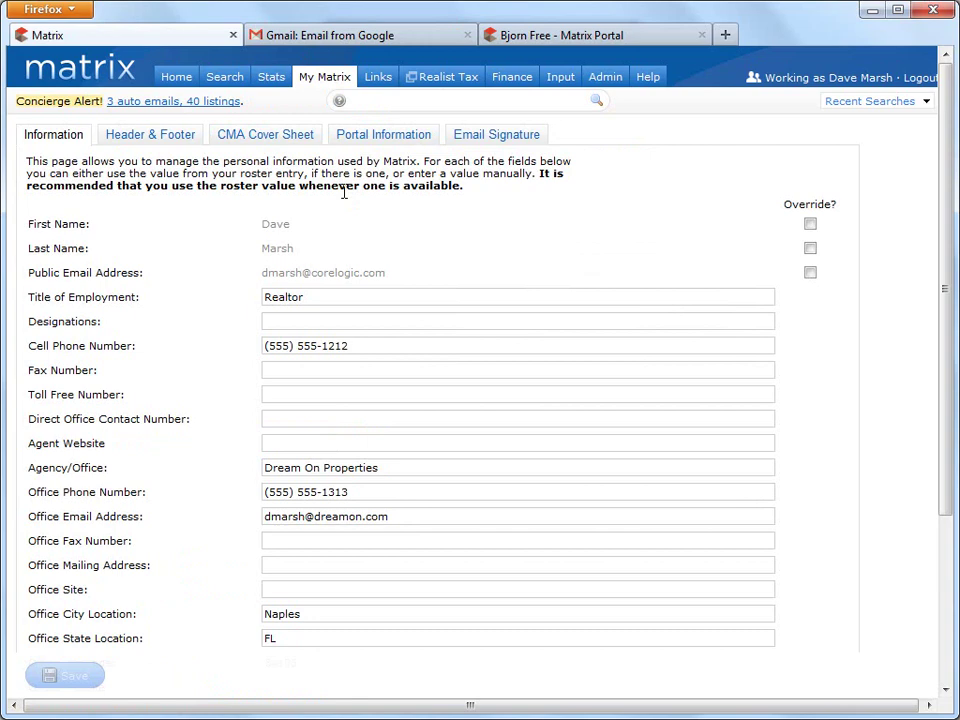
left_click(305, 134)
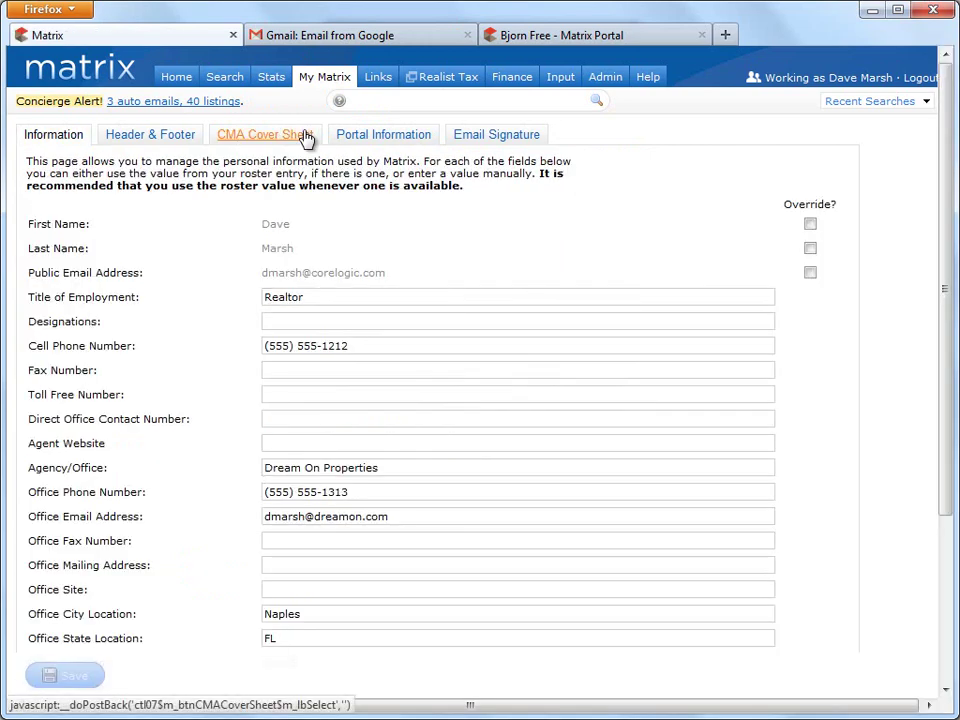
left_click(304, 134)
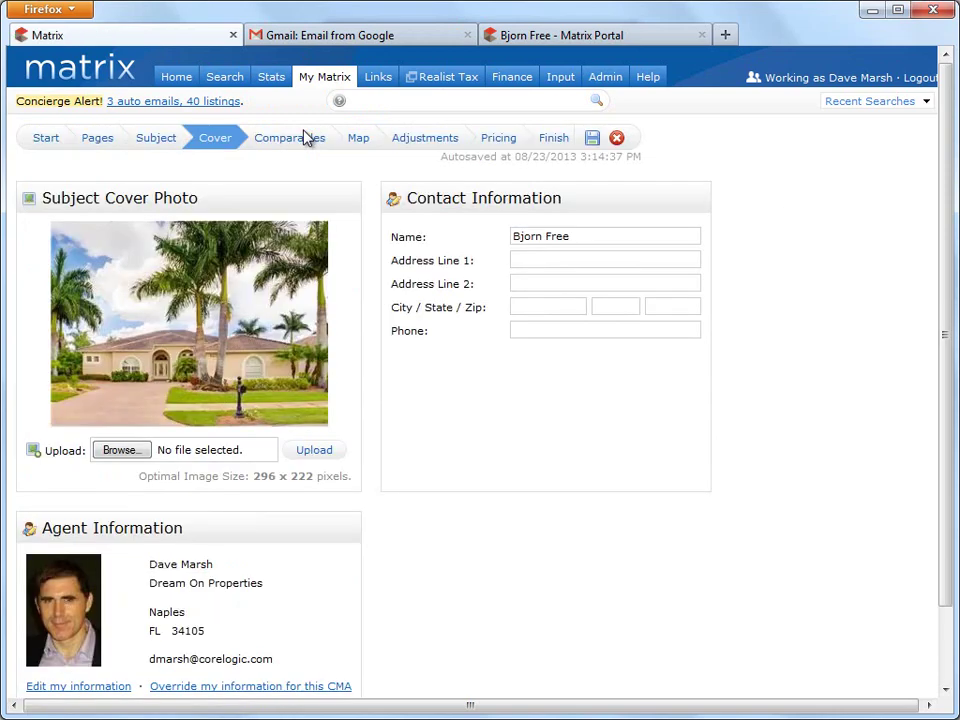
Open the agent's CMA Cover Sheet information for editing from the Cover stage, review its fields and return to the CMA
scroll(305, 137, "down", 2)
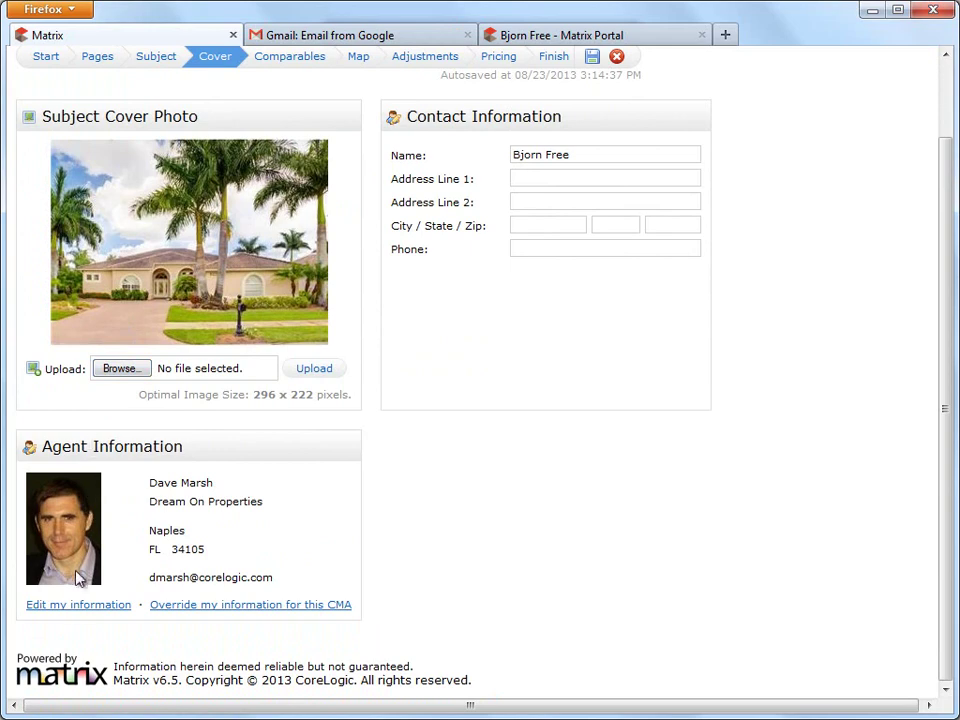
left_click(70, 608)
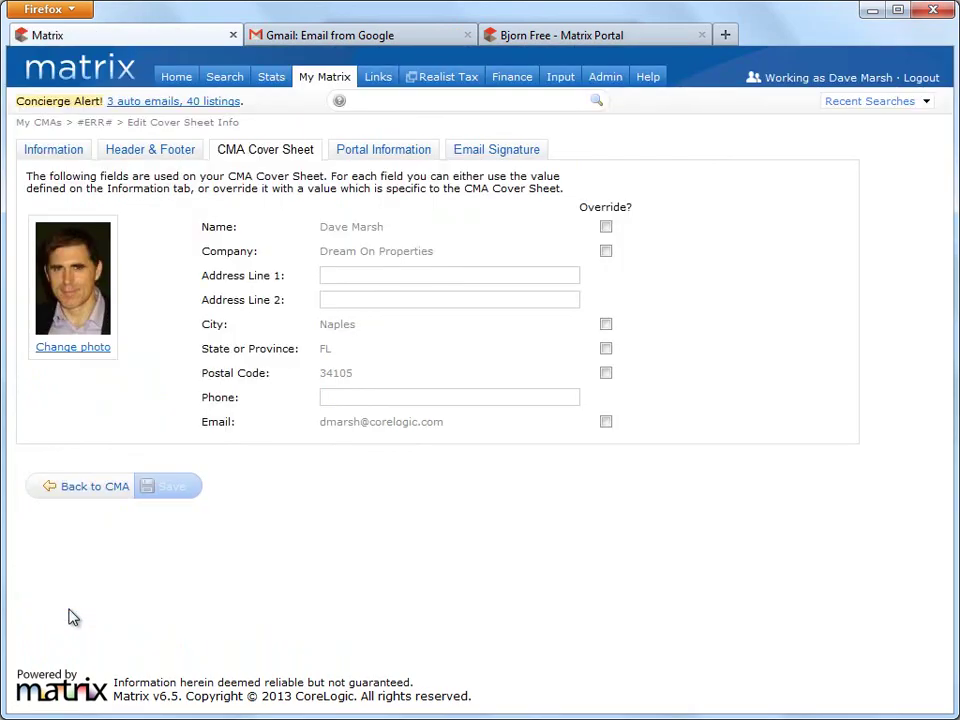
key("alt+Left")
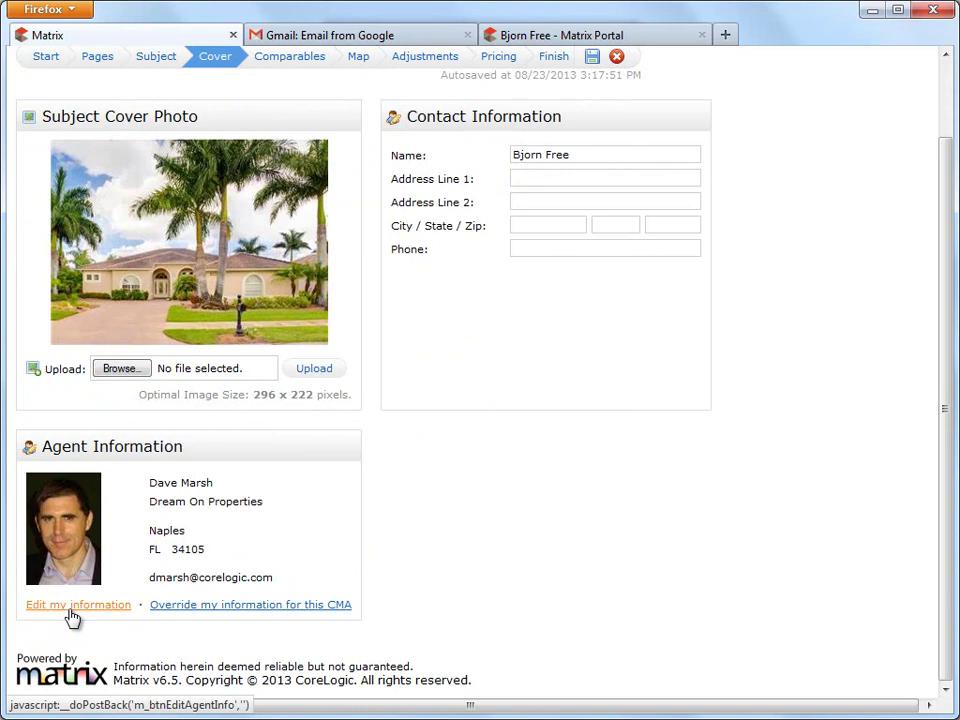
Open the agent information fields for overriding in this CMA only
left_click(185, 606)
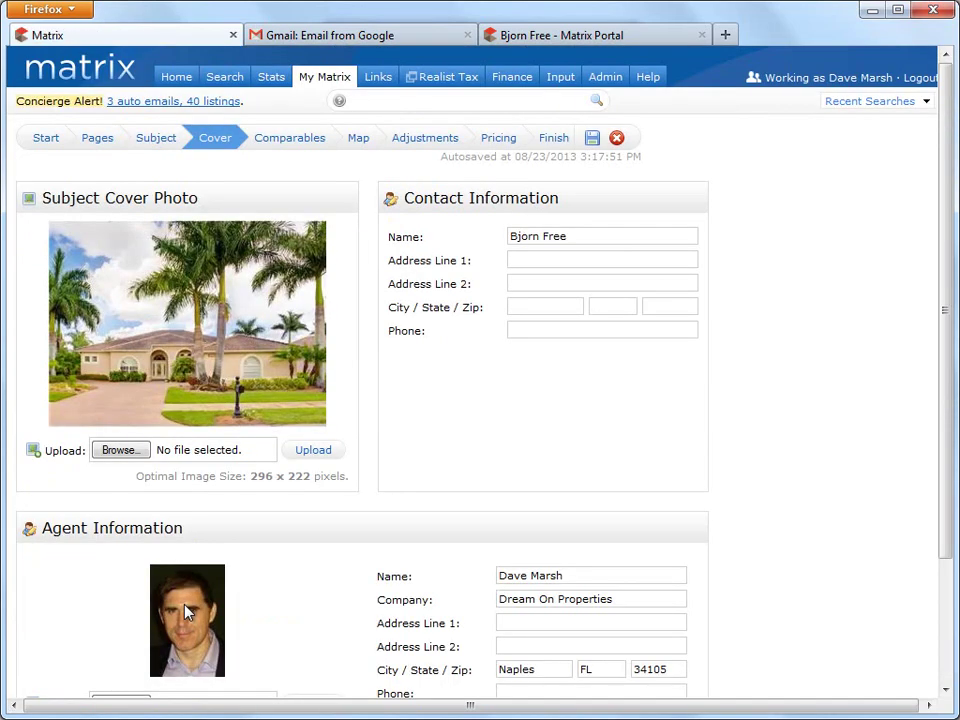
Restore the agent's default CMA cover sheet information on the Cover stage and go to the Comparables stage
scroll(185, 612, "down", 2)
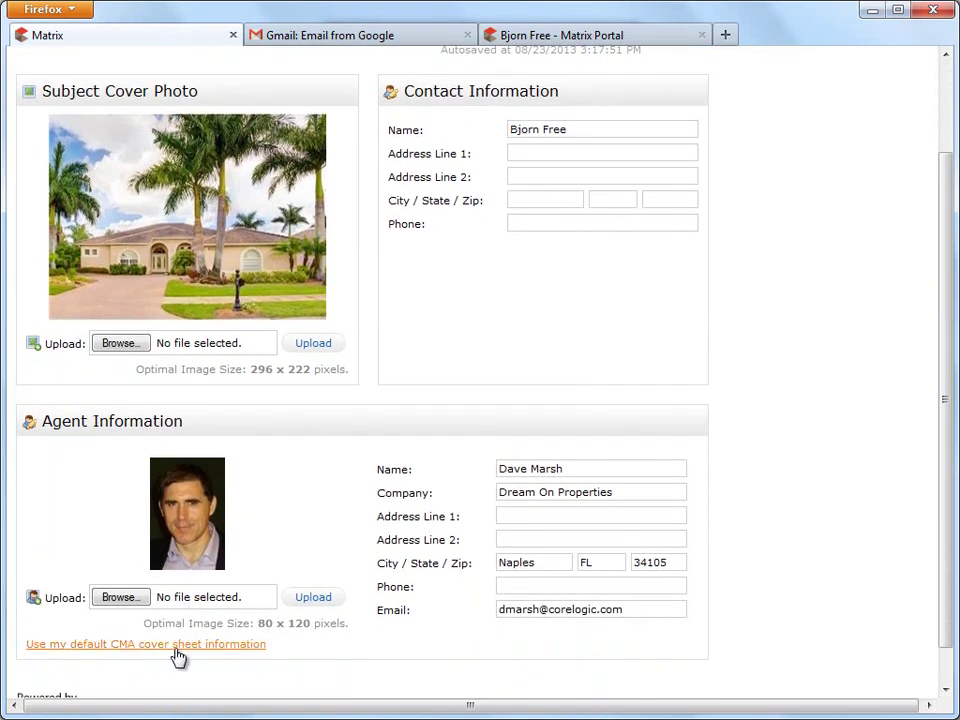
left_click(176, 645)
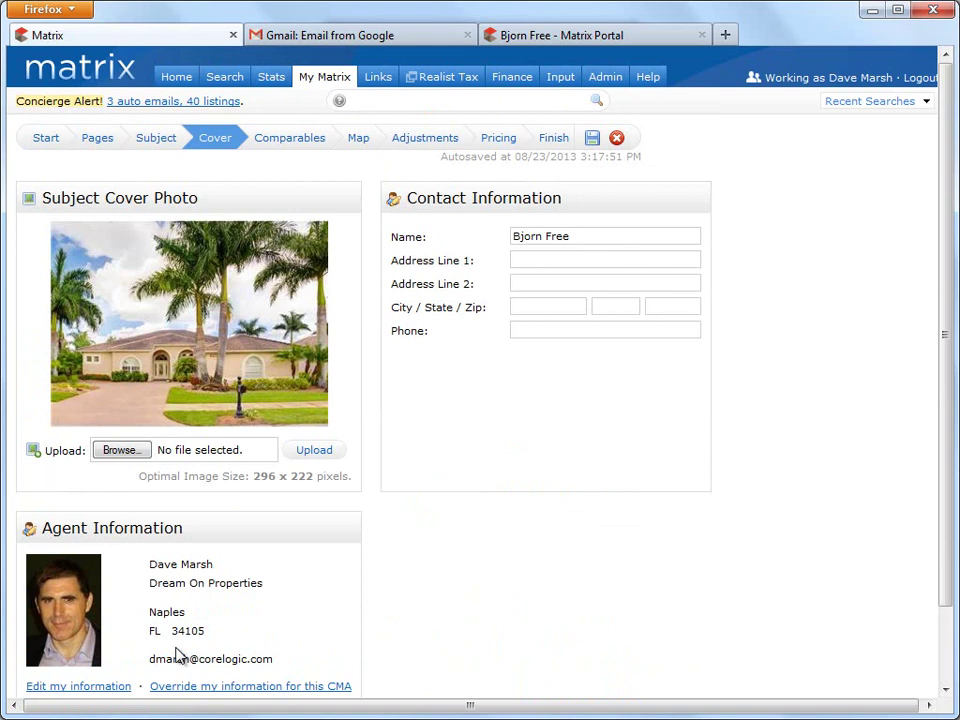
left_click(284, 145)
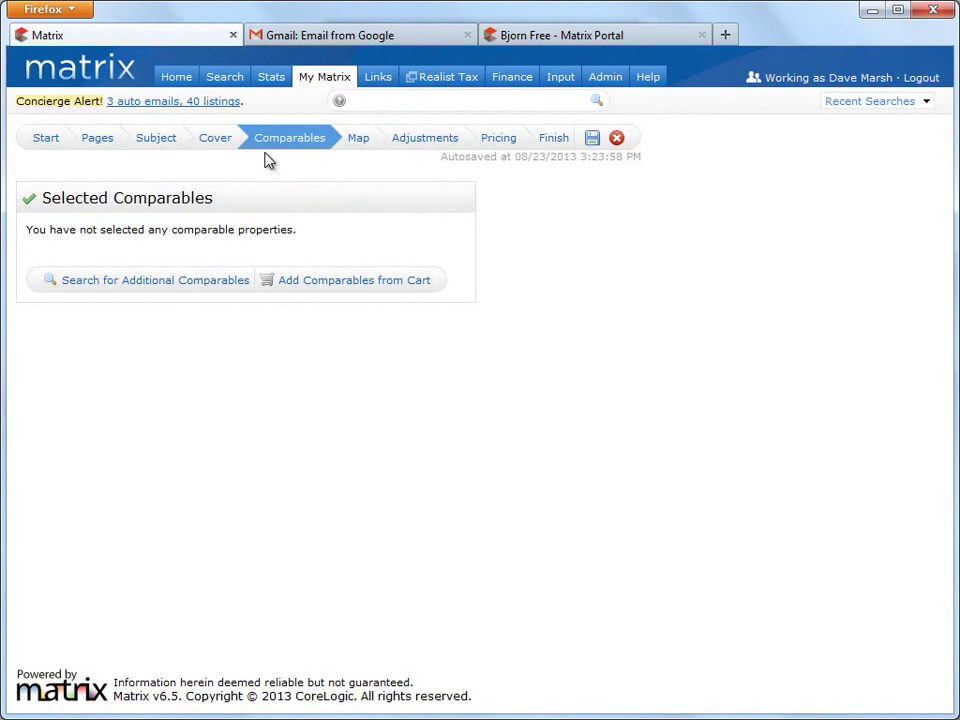
Start a comparables search with statuses Active, Closed and Expired, property type Residential, building design Single Family, and all Naples areas
left_click(206, 286)
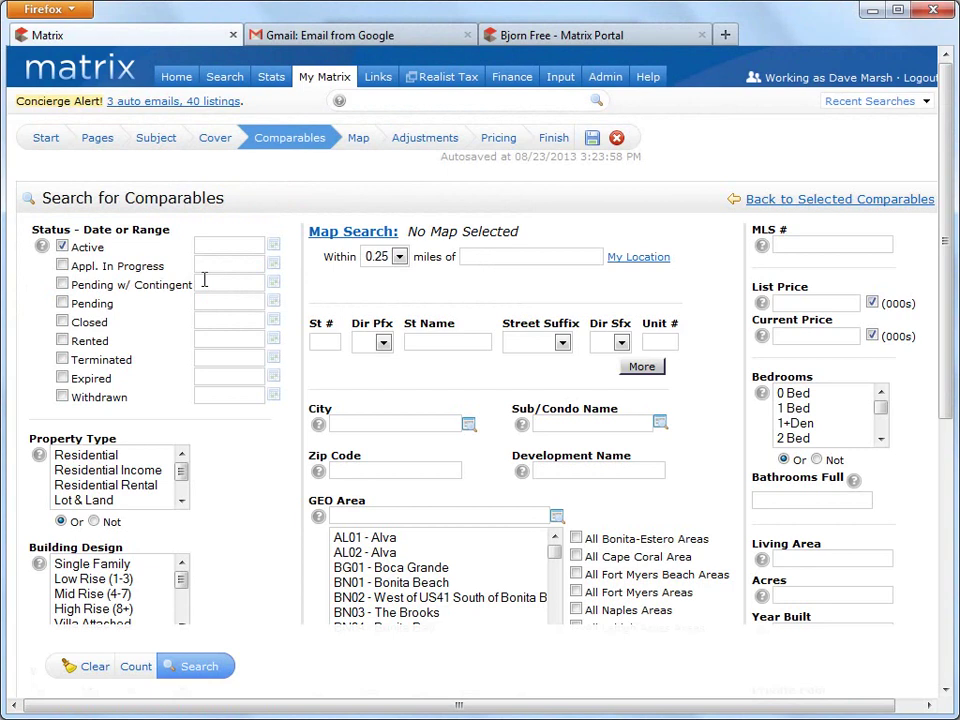
left_click(76, 324)
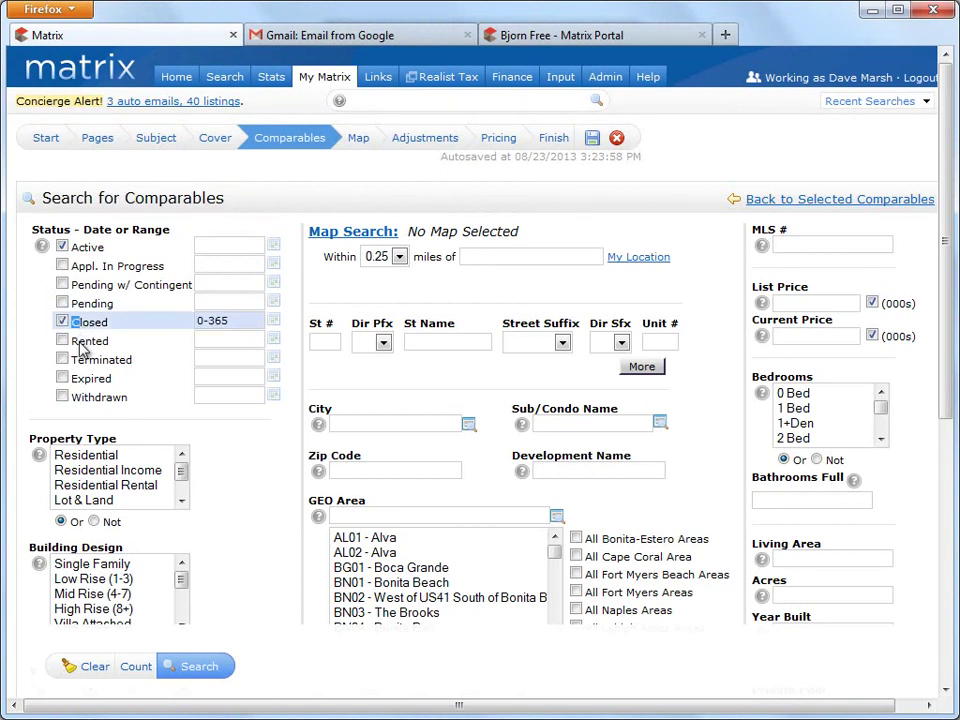
left_click(91, 382)
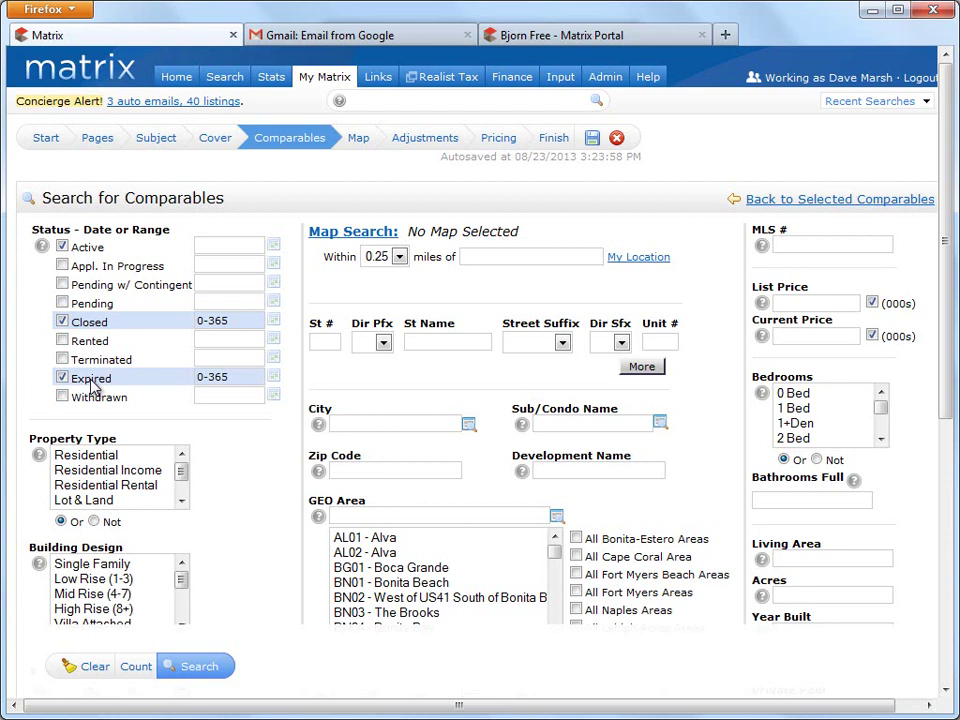
left_click(62, 457)
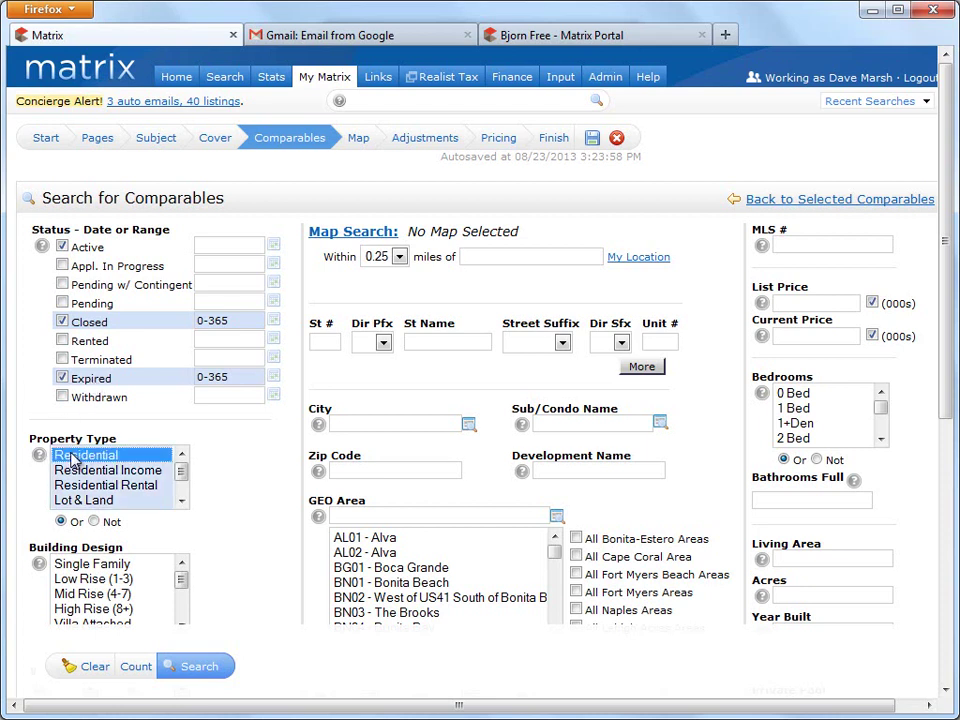
left_click(80, 566)
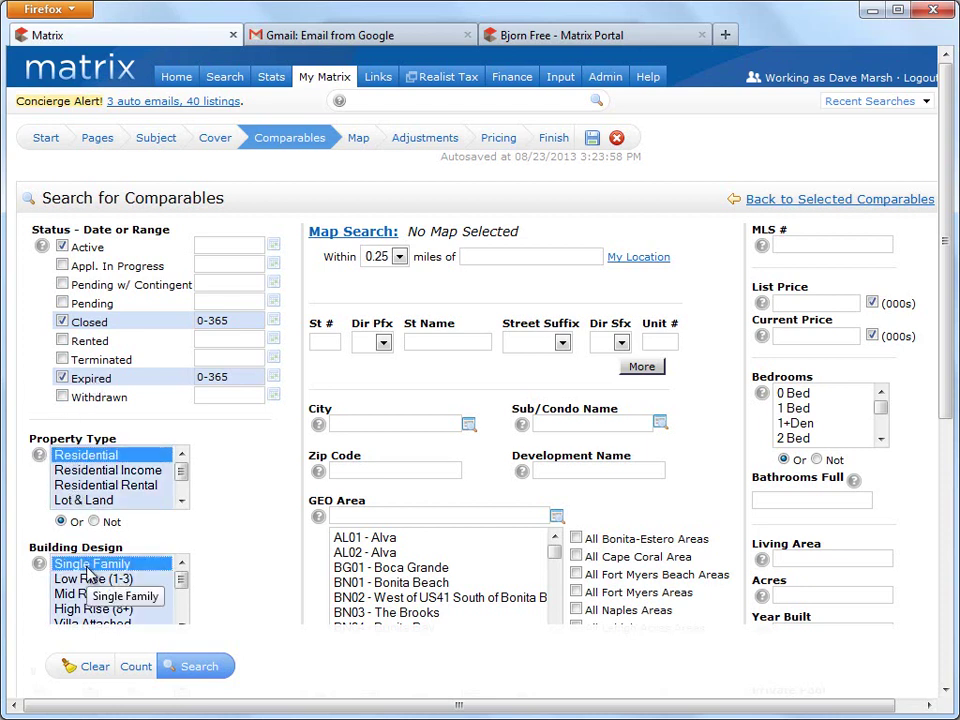
left_click(577, 610)
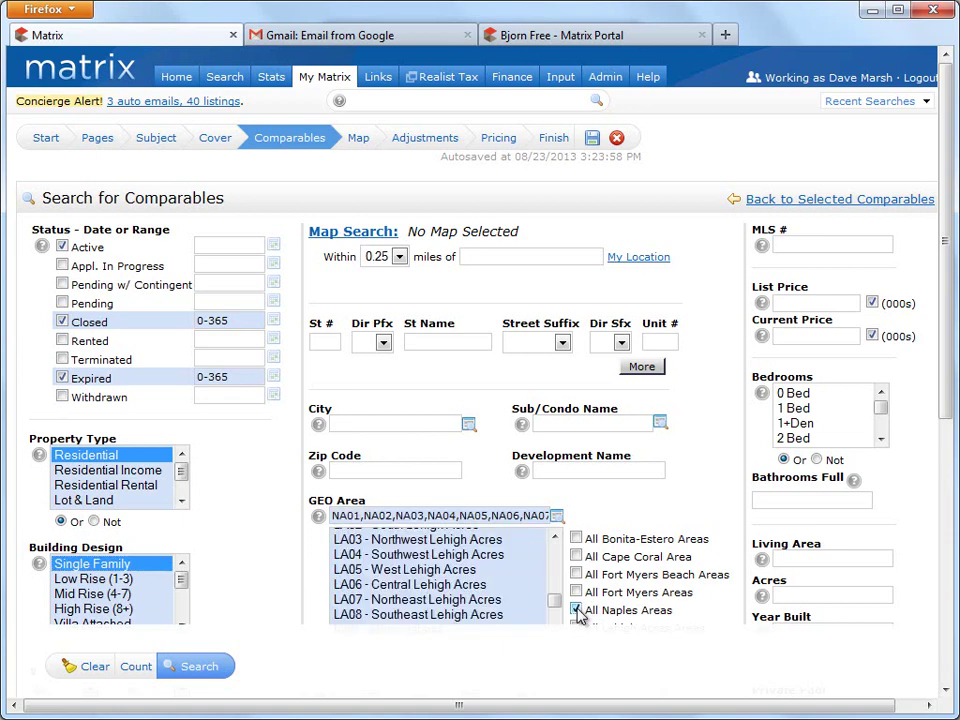
Set list price 650-750 thousand, a bedroom range up to 6 or More, and 3+ full bathrooms, and run the comparables search
left_click(850, 302)
type("650")
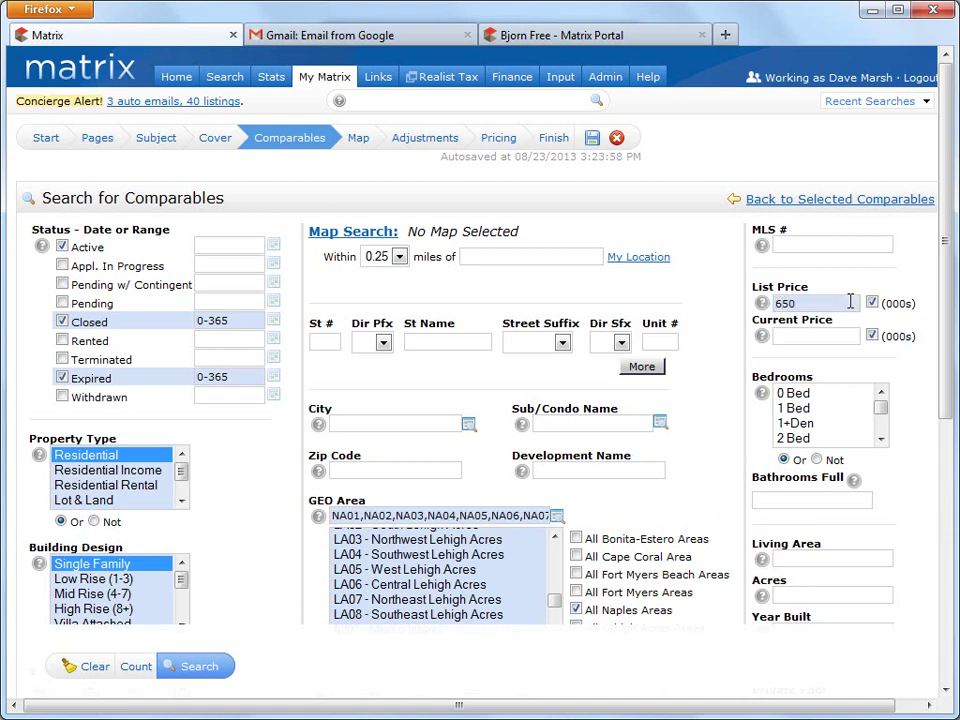
type("-750")
left_click_drag(830, 445, 830, 445)
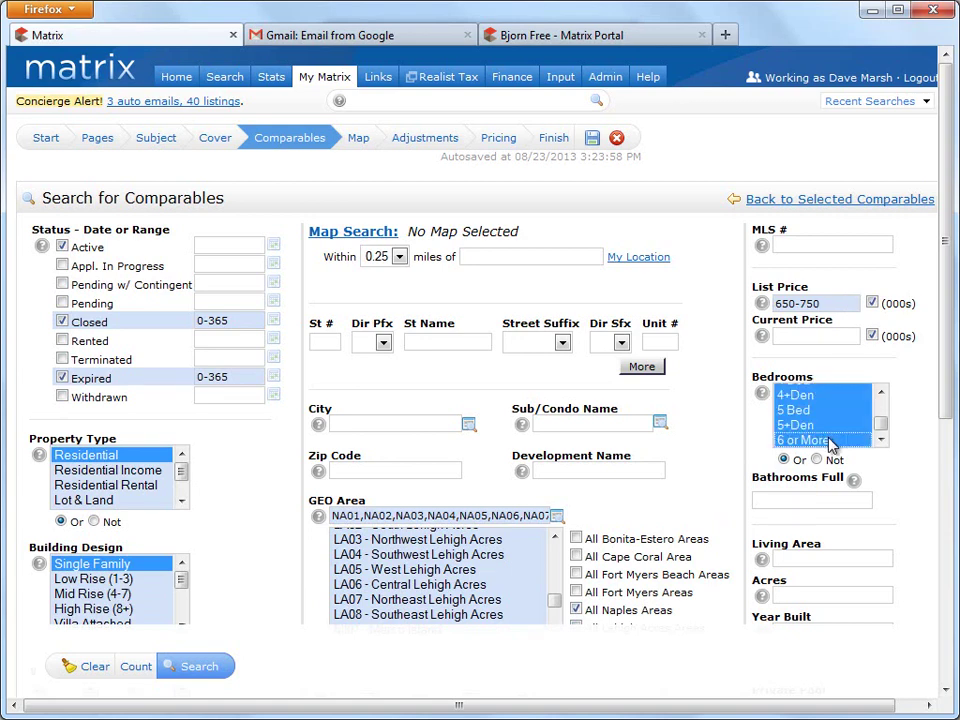
left_click(857, 499)
type("3+")
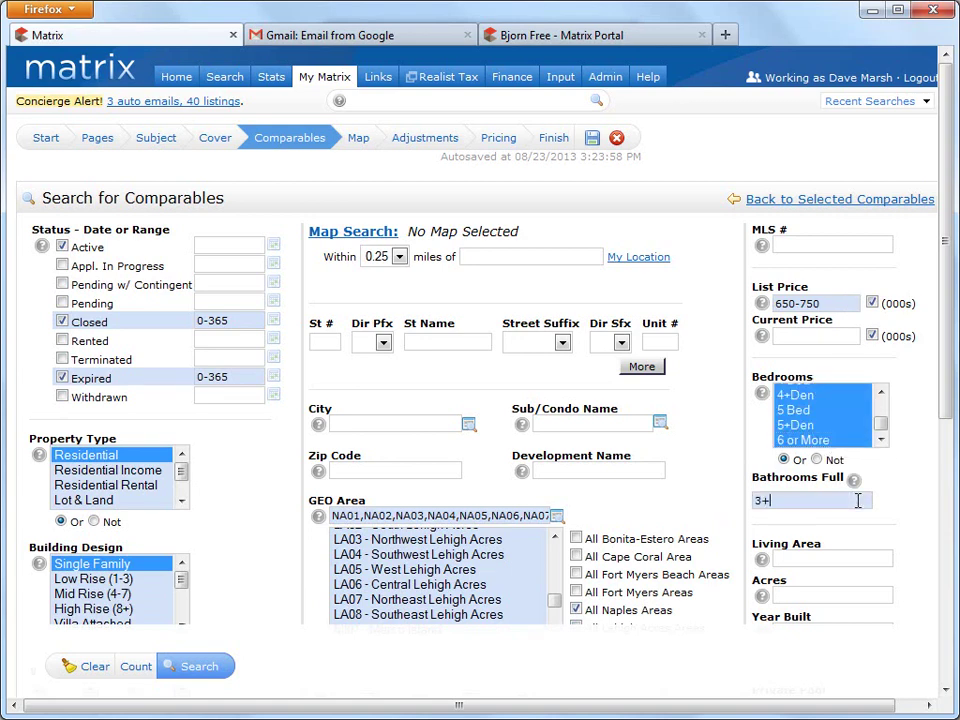
left_click(198, 674)
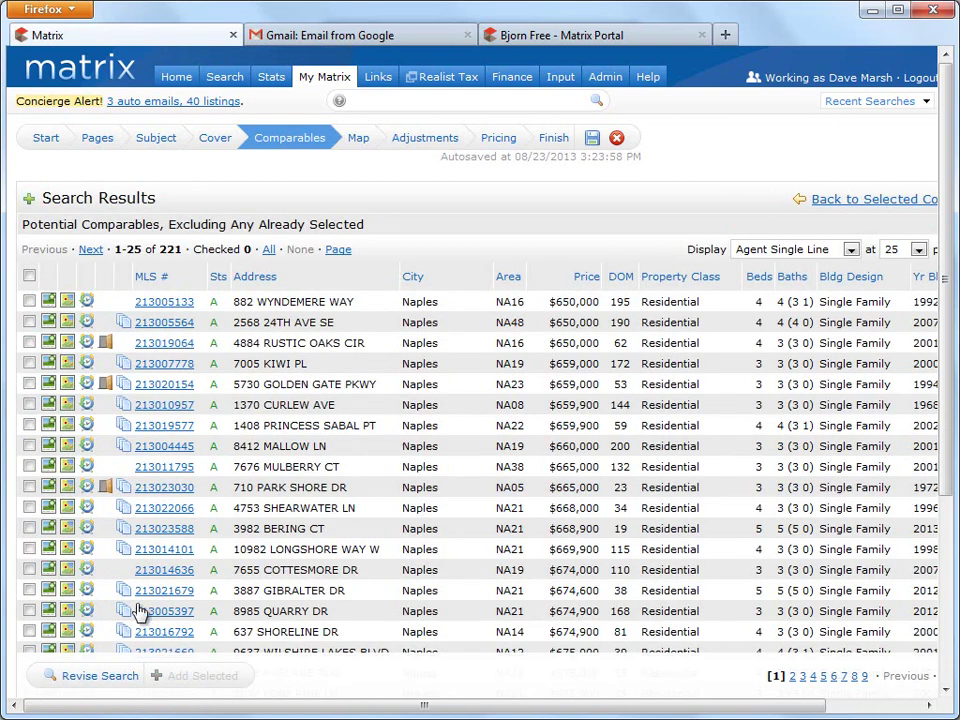
Select active listings 213023588 and 213014101 on results page 1 and expired listings 211520656 and 212019459 on page 8
left_click(29, 528)
left_click(29, 549)
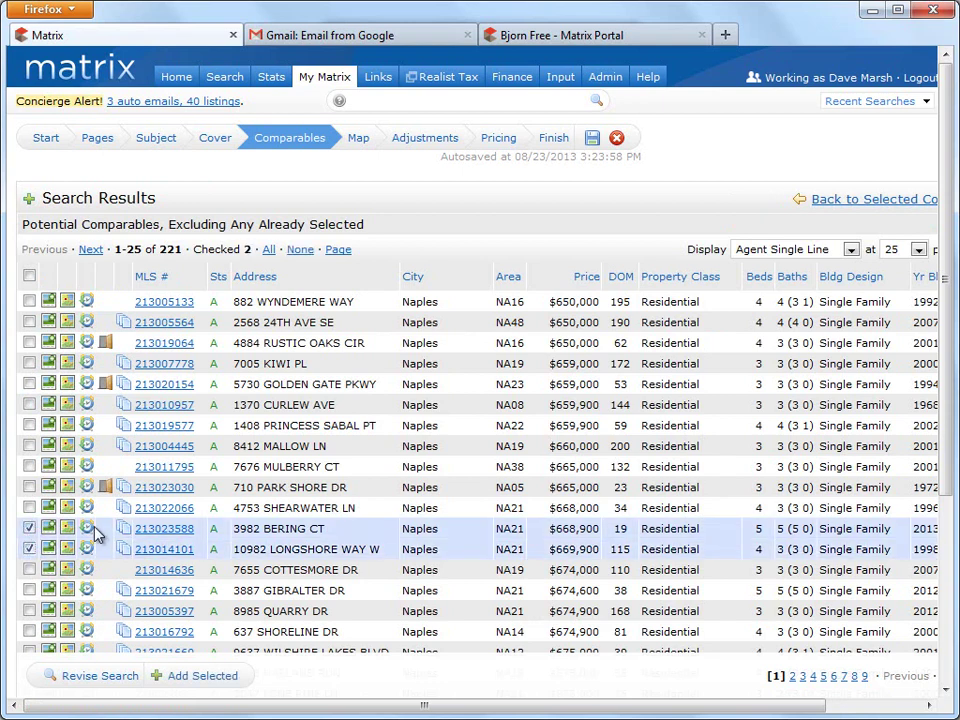
left_click(855, 676)
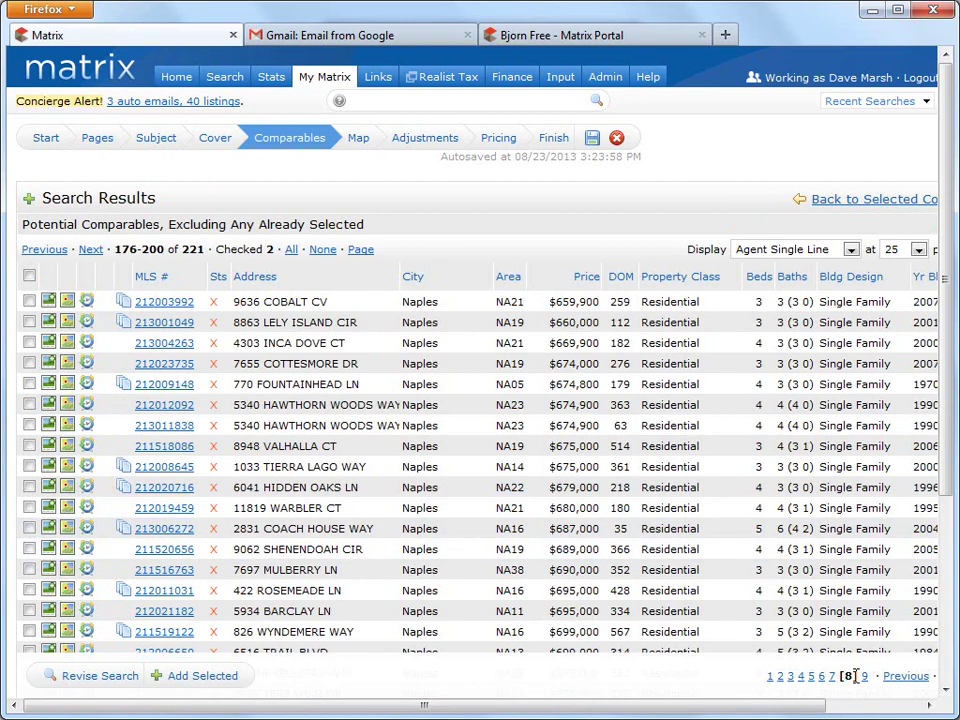
left_click(29, 549)
left_click(29, 507)
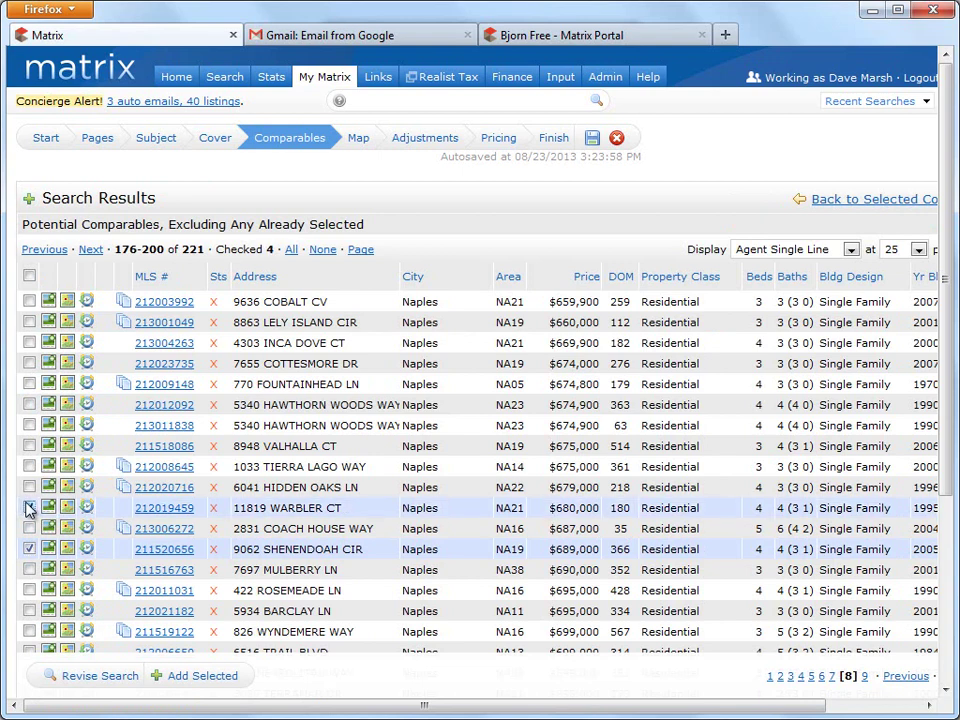
Select sold listings 212037188 and 212030133 on results page 5 and add all checked listings to the comparables
left_click(810, 677)
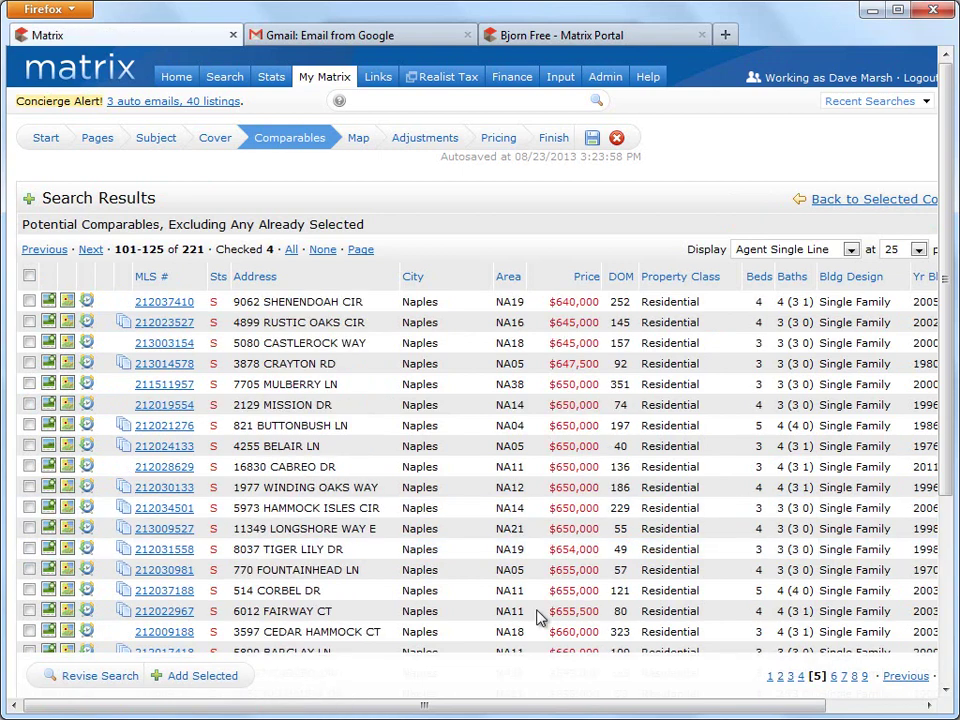
left_click(29, 590)
left_click(29, 487)
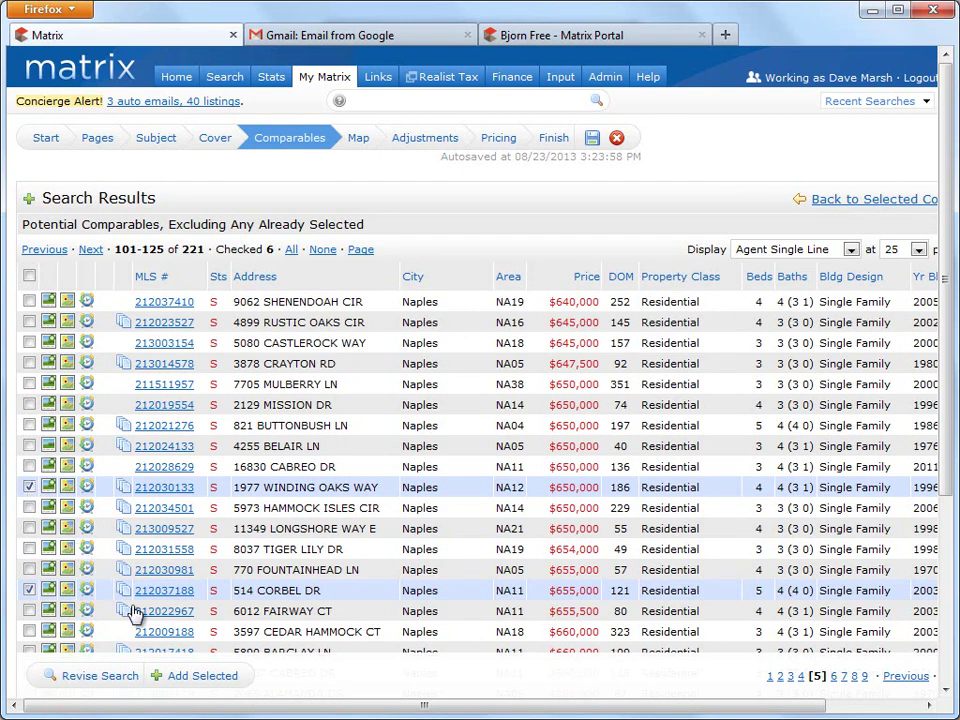
left_click(212, 677)
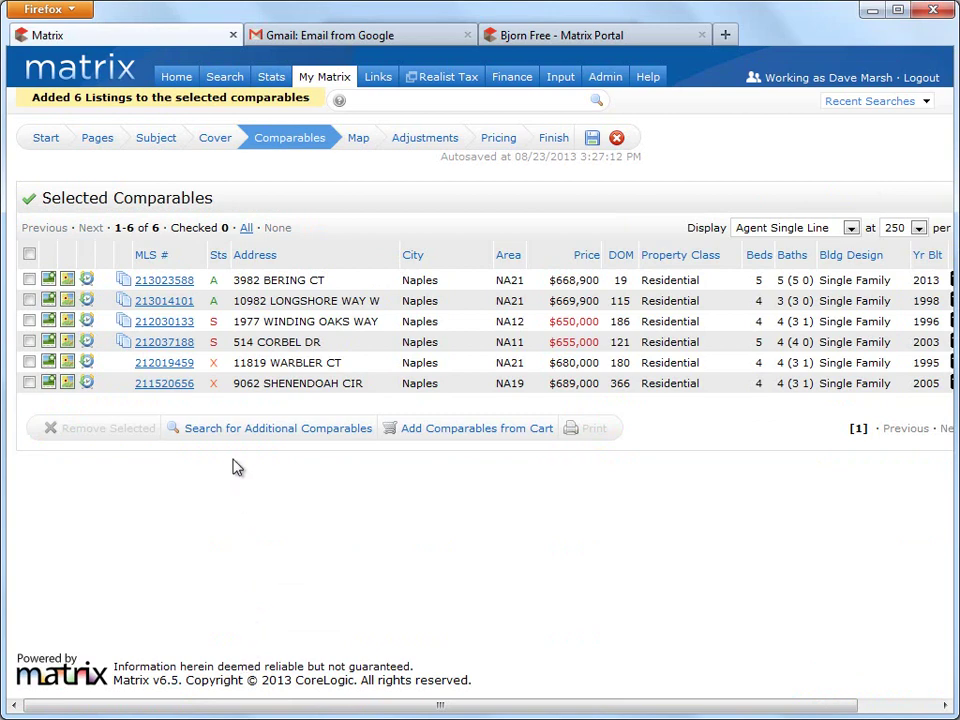
Review the map preview of the subject property and comparables and go to the Adjustments stage
left_click(366, 143)
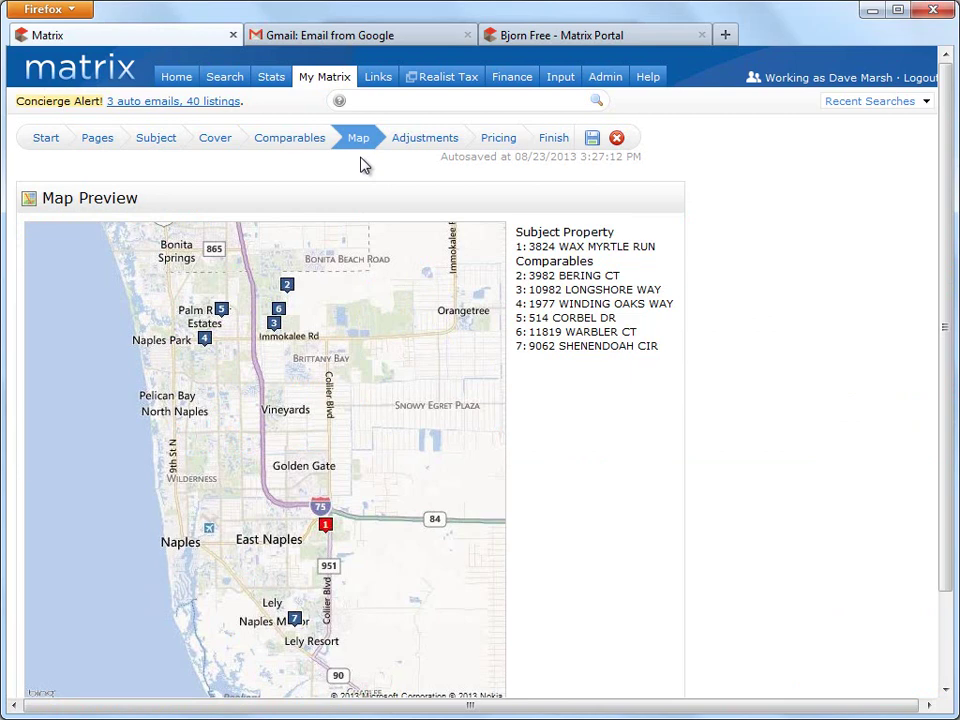
left_click(425, 142)
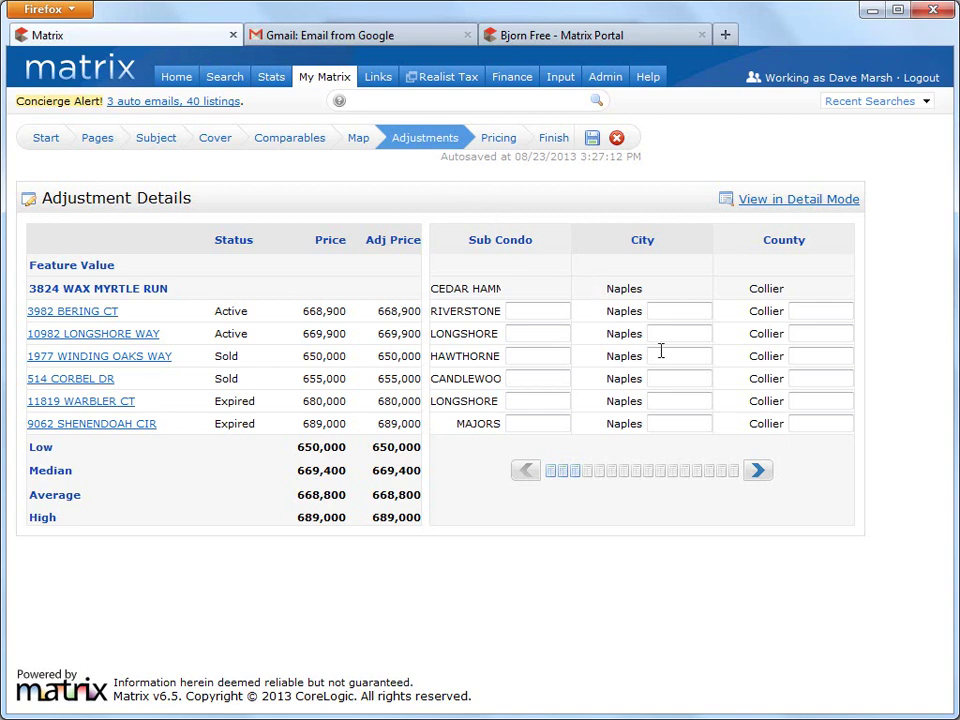
Set the feature value for Beds to 15,000 in the adjustment details and apply it to the comparables
left_click(762, 475)
left_click(762, 475)
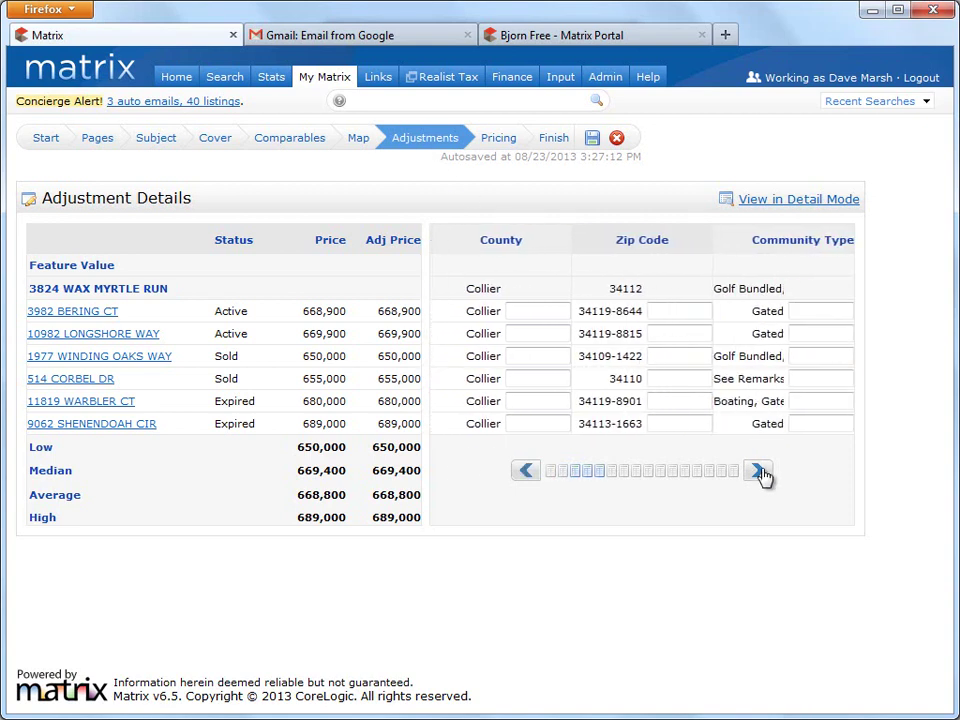
left_click(762, 475)
left_click(762, 475)
left_click(762, 475)
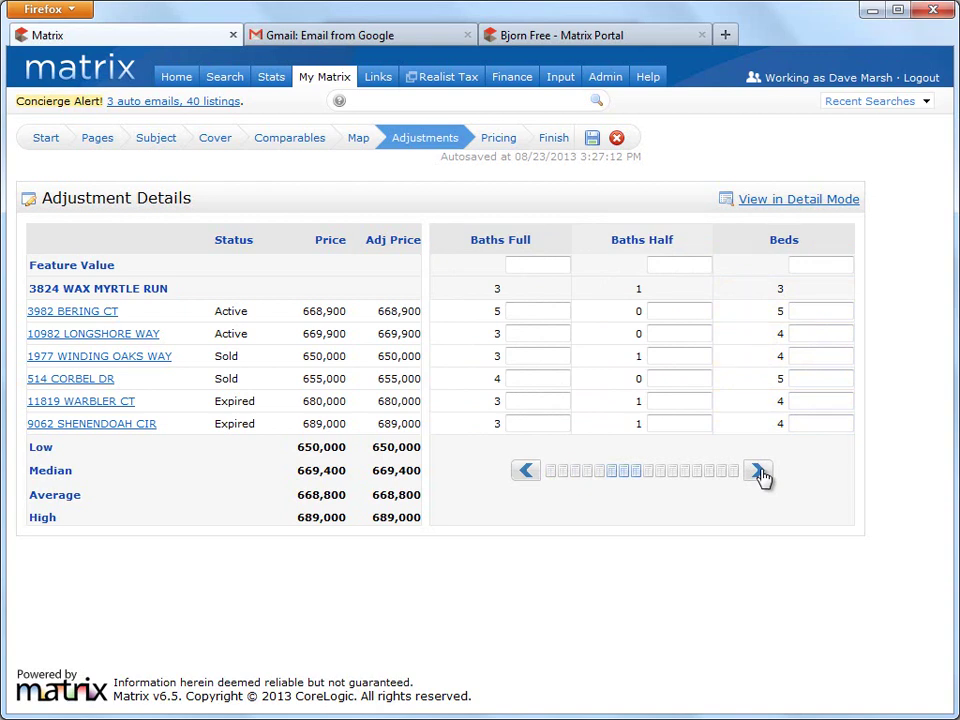
left_click(842, 264)
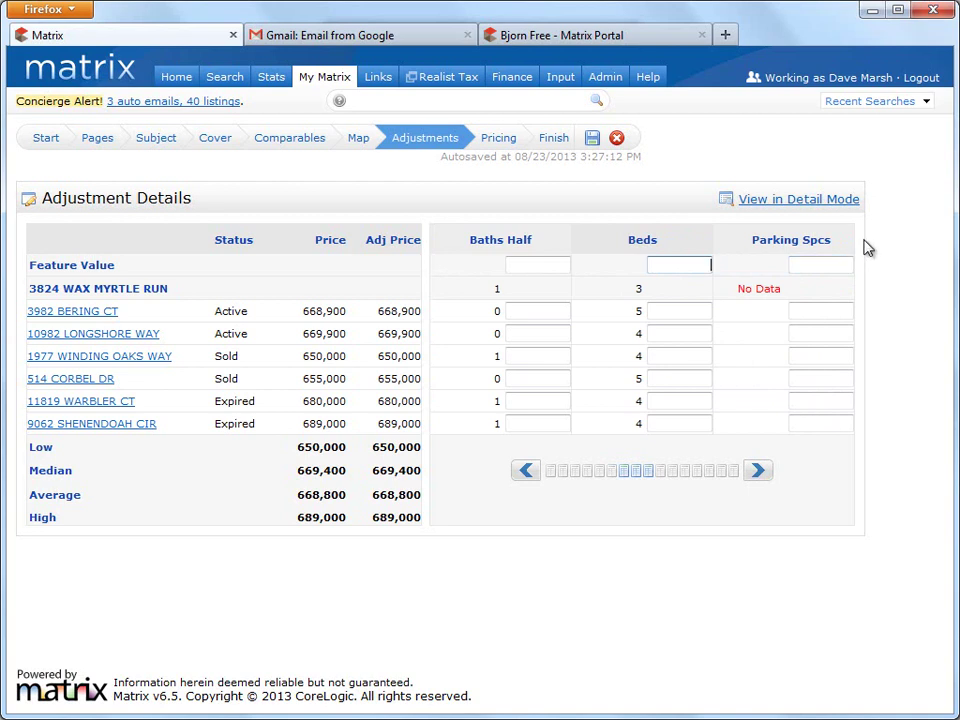
type("15000")
key("Return")
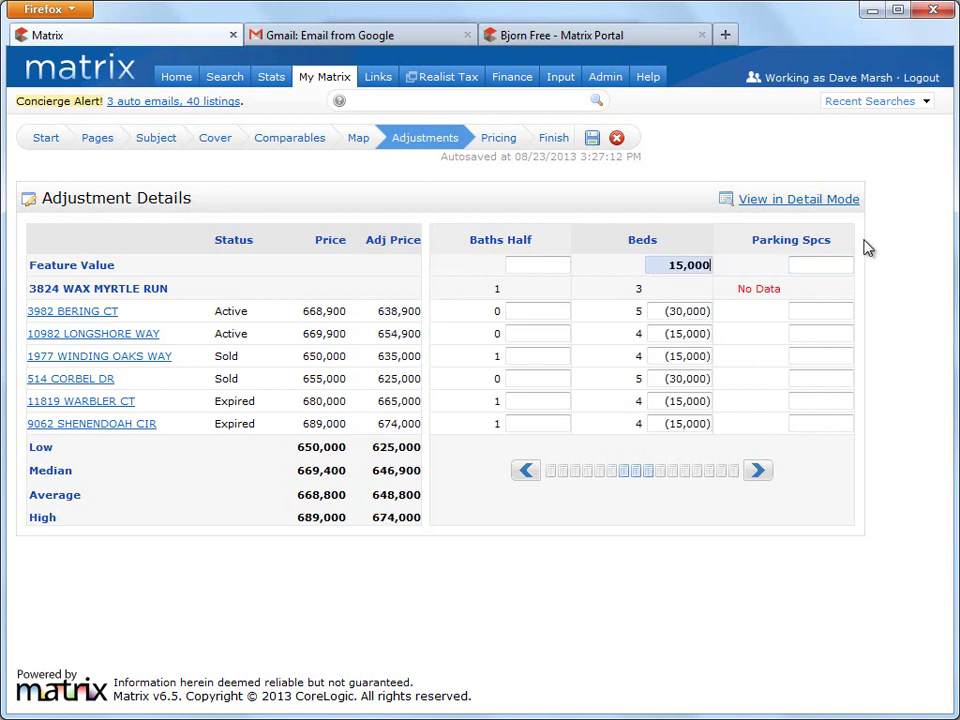